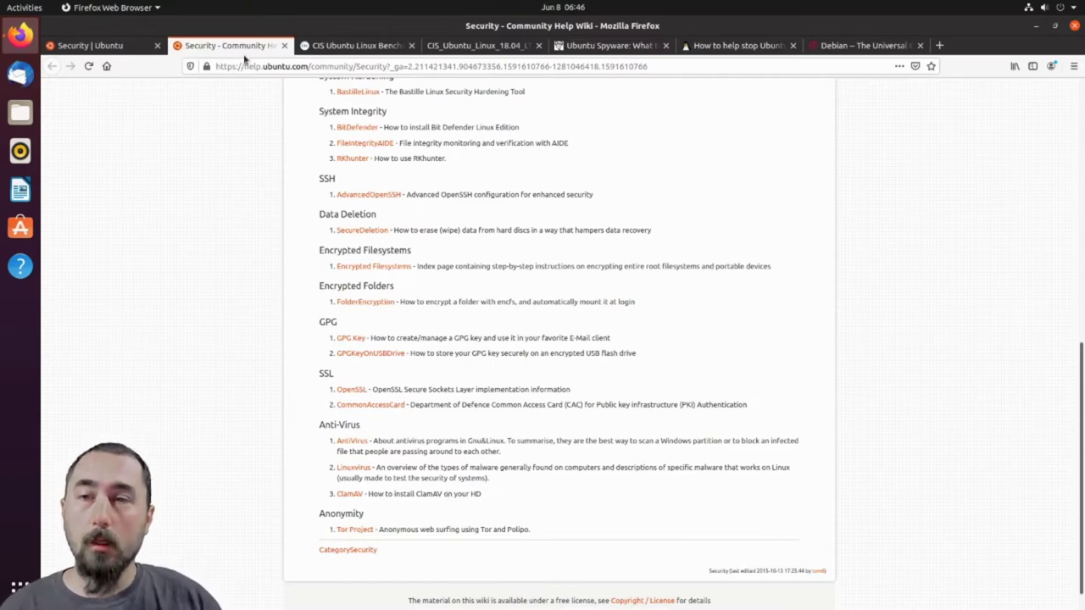
# Step: Return to the beginning of the Security wiki page, minimise the browser and open Ubuntu Software
pyautogui.scroll(10, 596, 406)
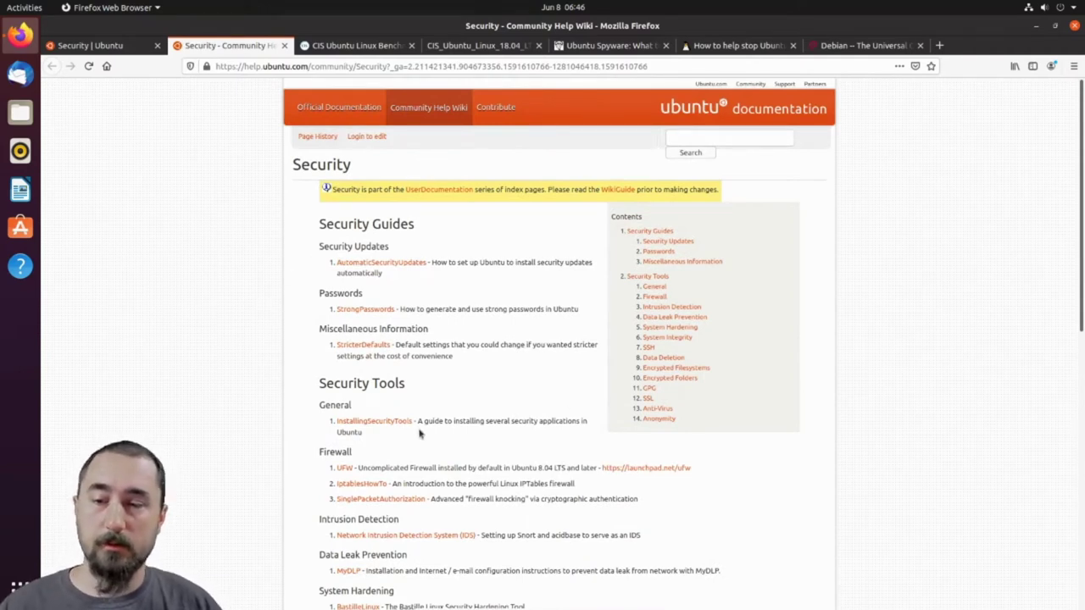
pyautogui.click(1037, 28)
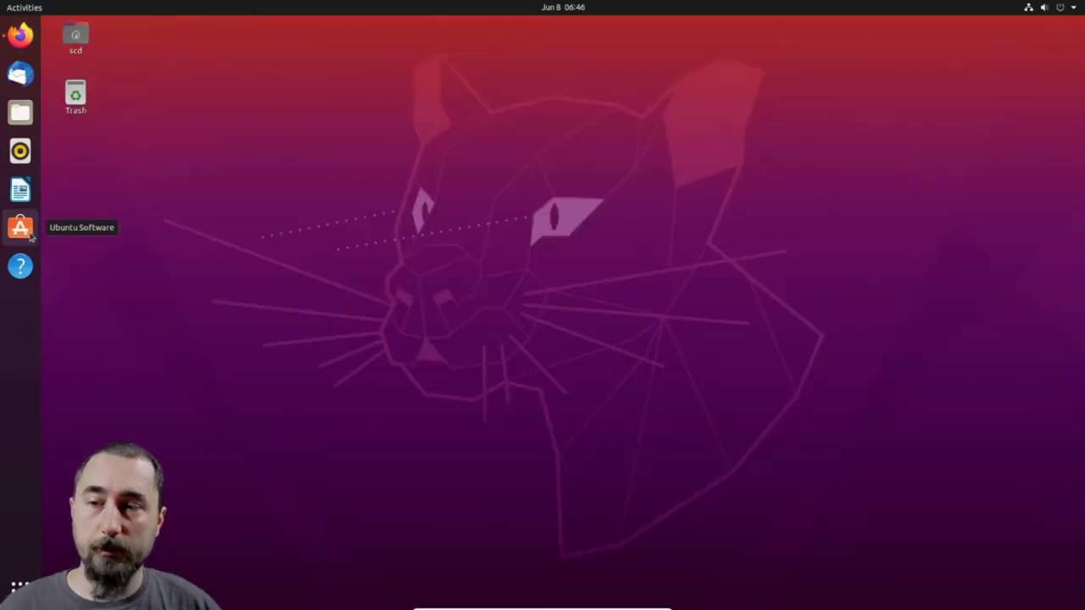
pyautogui.click(21, 229)
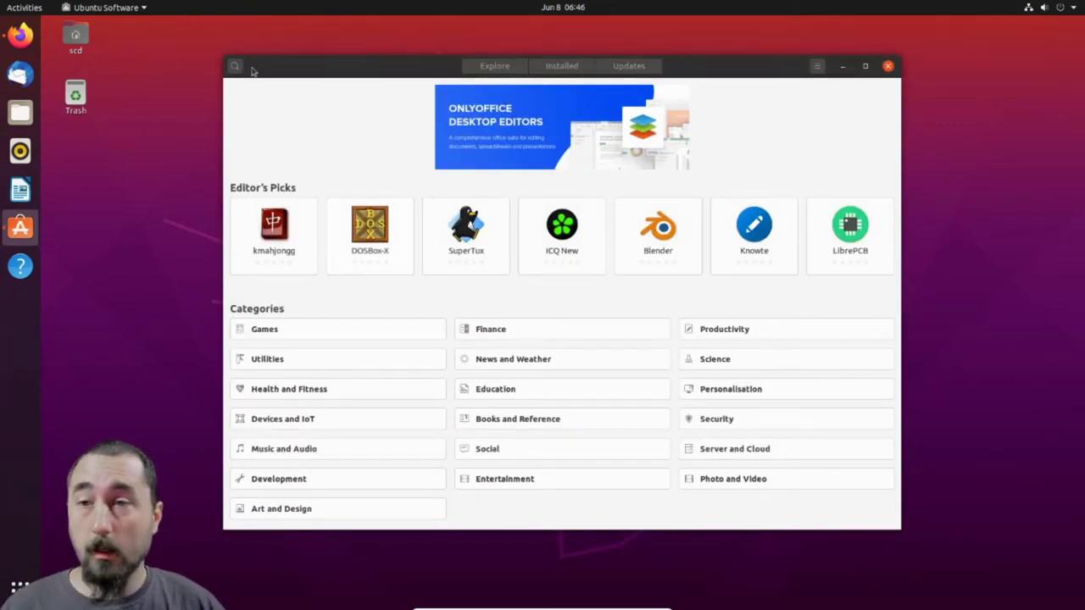
# Step: Search the software catalogue for "firewall" and look through the matching applications
pyautogui.click(236, 66)
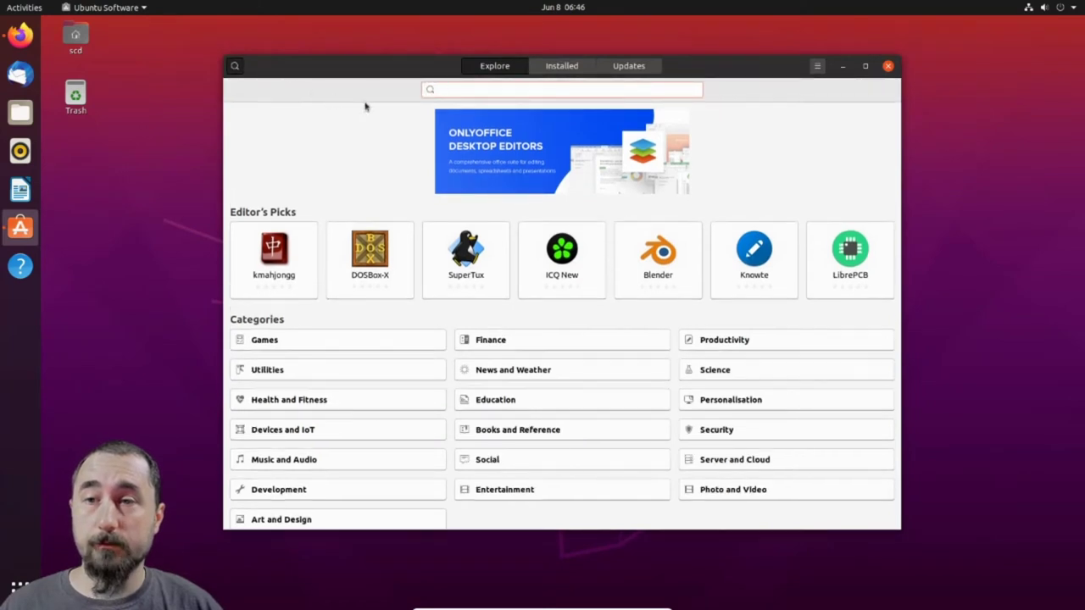
pyautogui.write('fir')
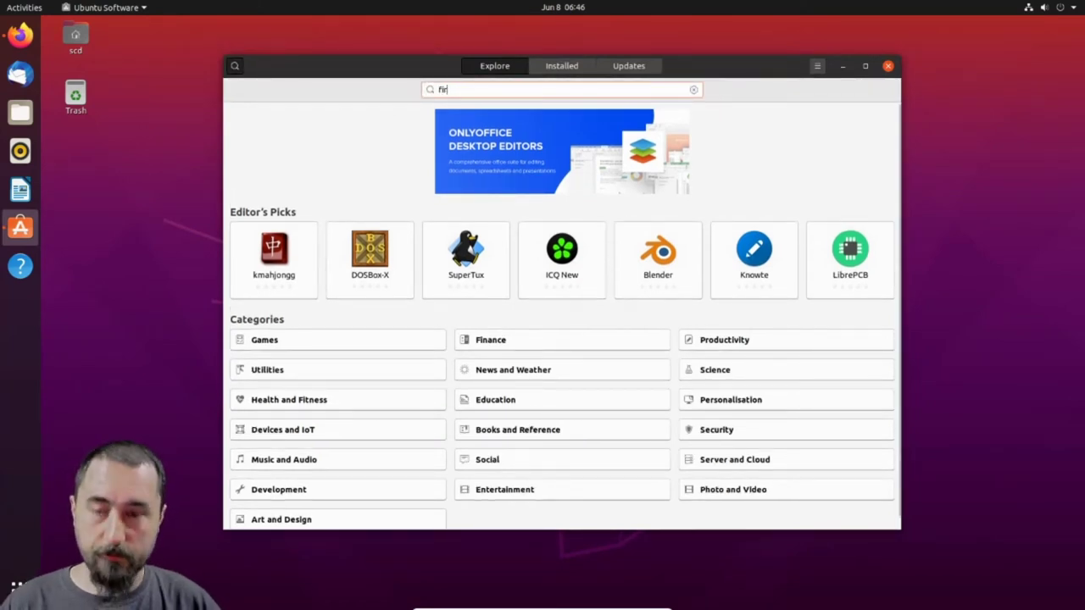
pyautogui.write('ewall')
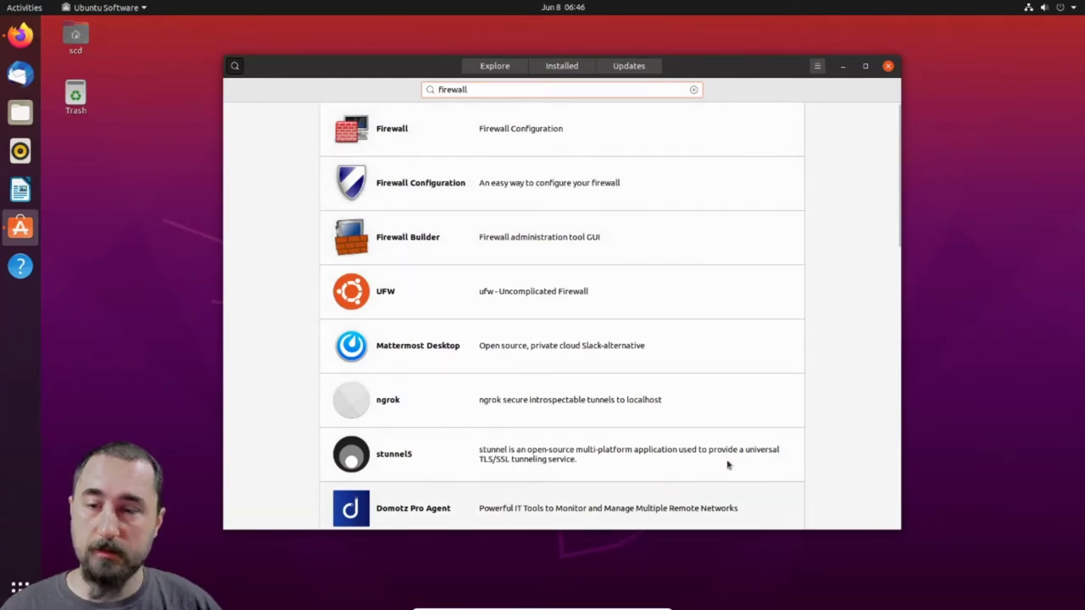
pyautogui.scroll(-5, 741, 413)
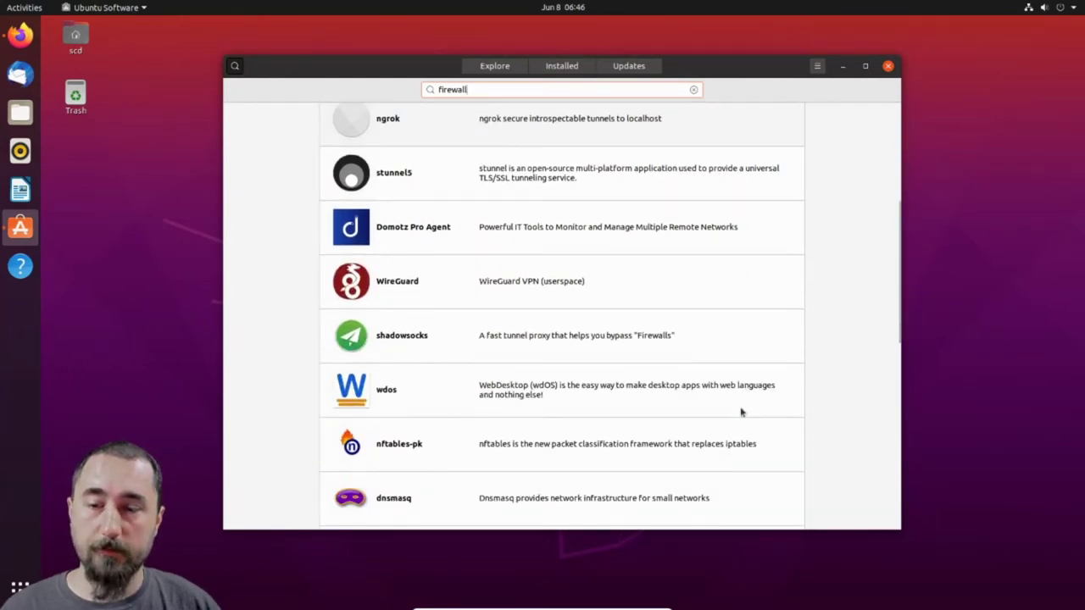
pyautogui.scroll(5, 736, 411)
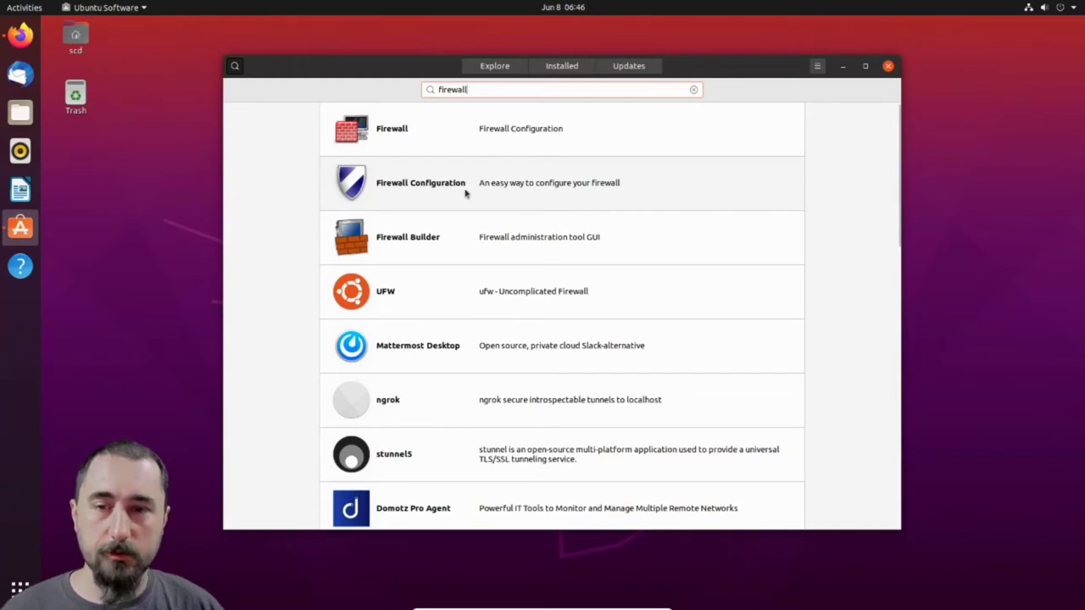
# Step: Install the Firewall Configuration application, authenticating the installation with the account password
pyautogui.click(432, 197)
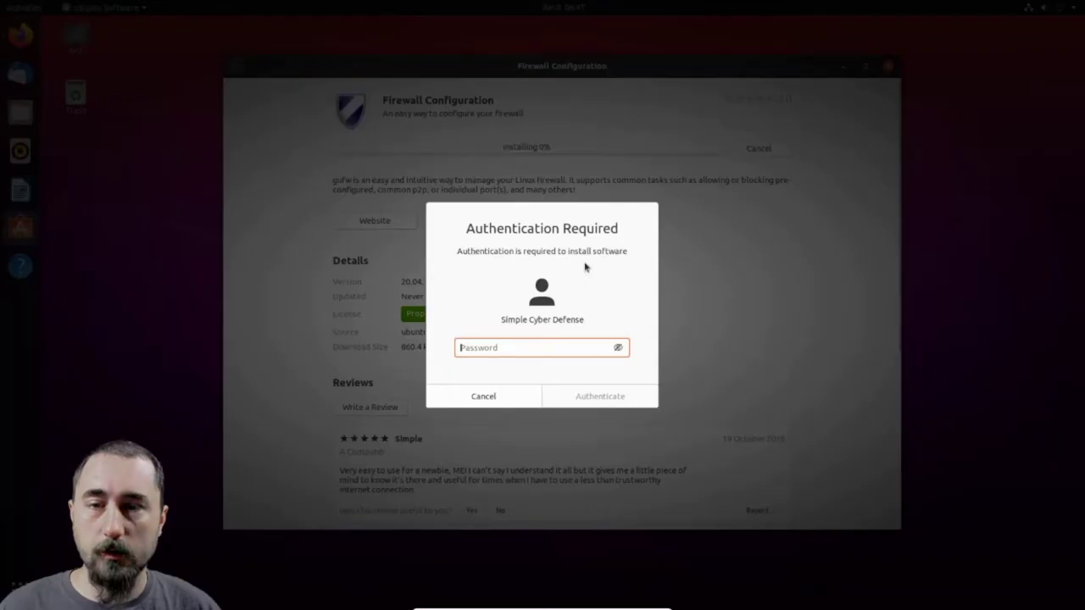
pyautogui.write('****')
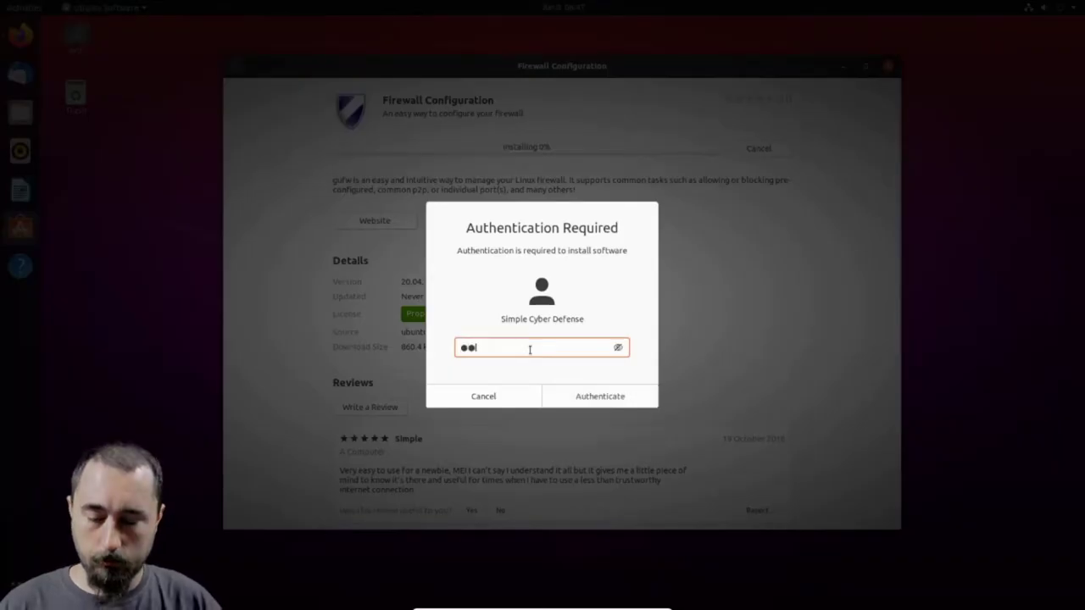
pyautogui.write('******')
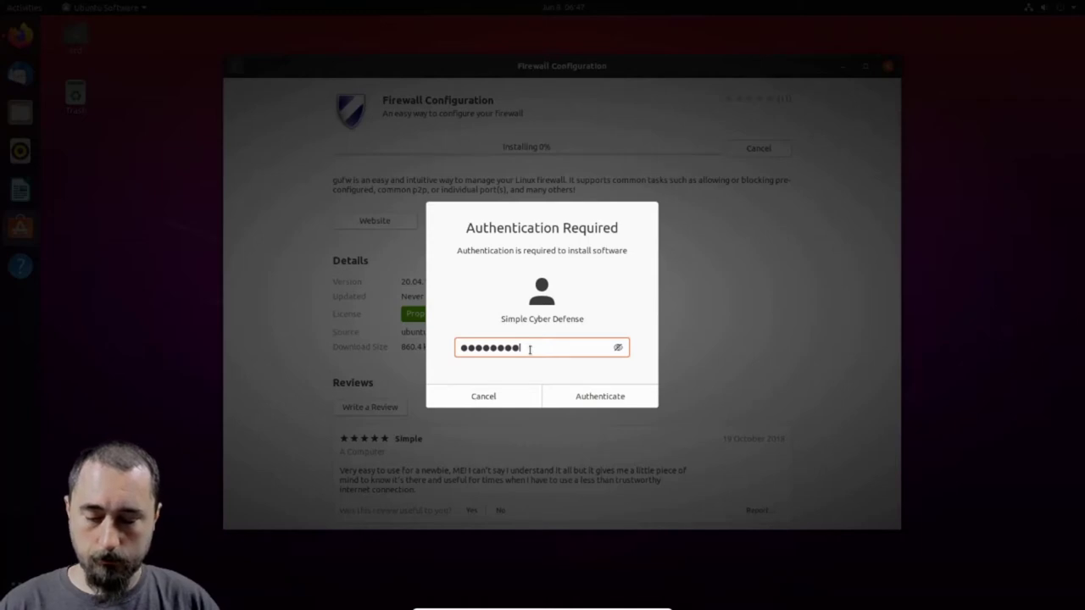
pyautogui.write('****')
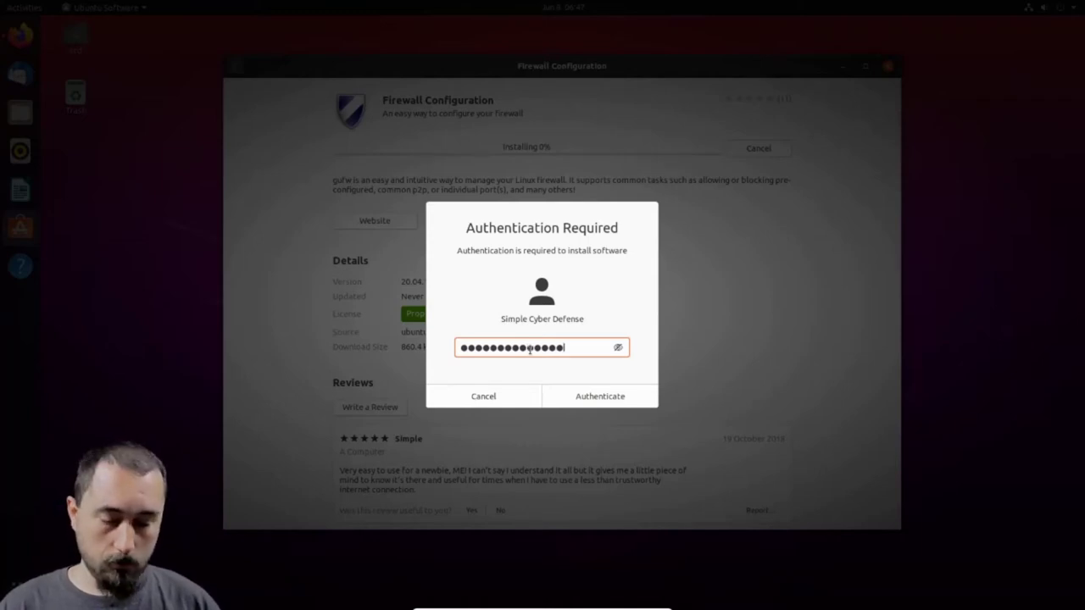
pyautogui.press('BackSpace')
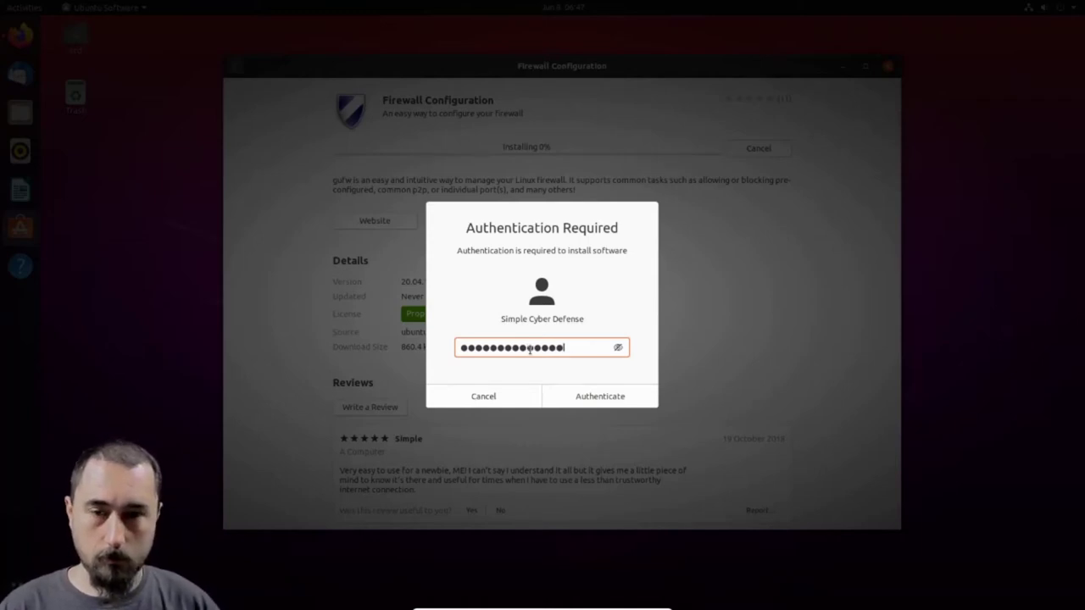
pyautogui.click(570, 402)
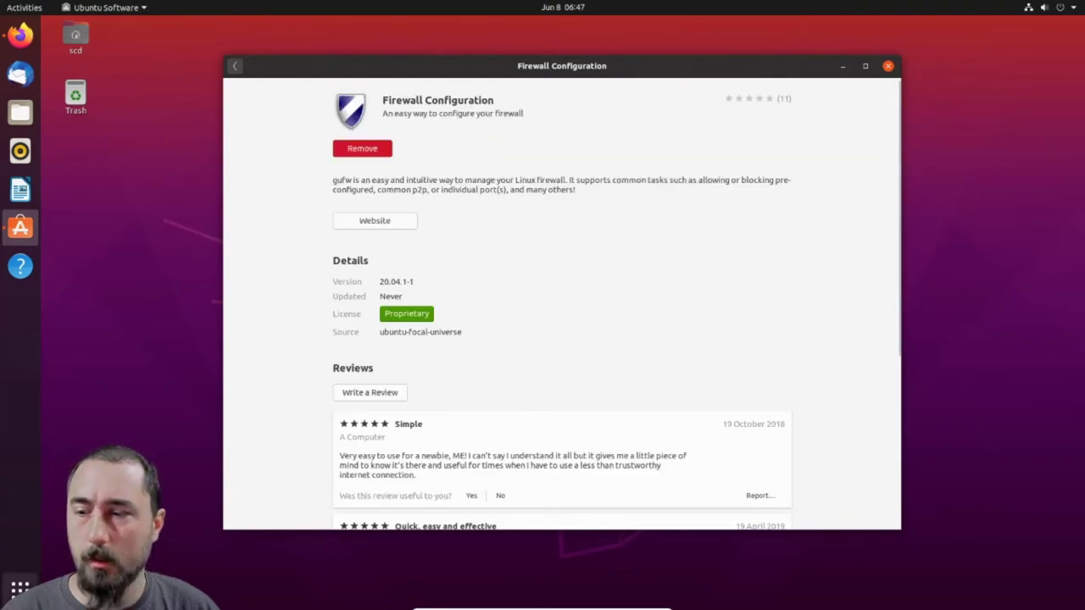
# Step: Launch the installed Firewall Configuration application in a new window and authorise it with the account password
pyautogui.click(21, 587)
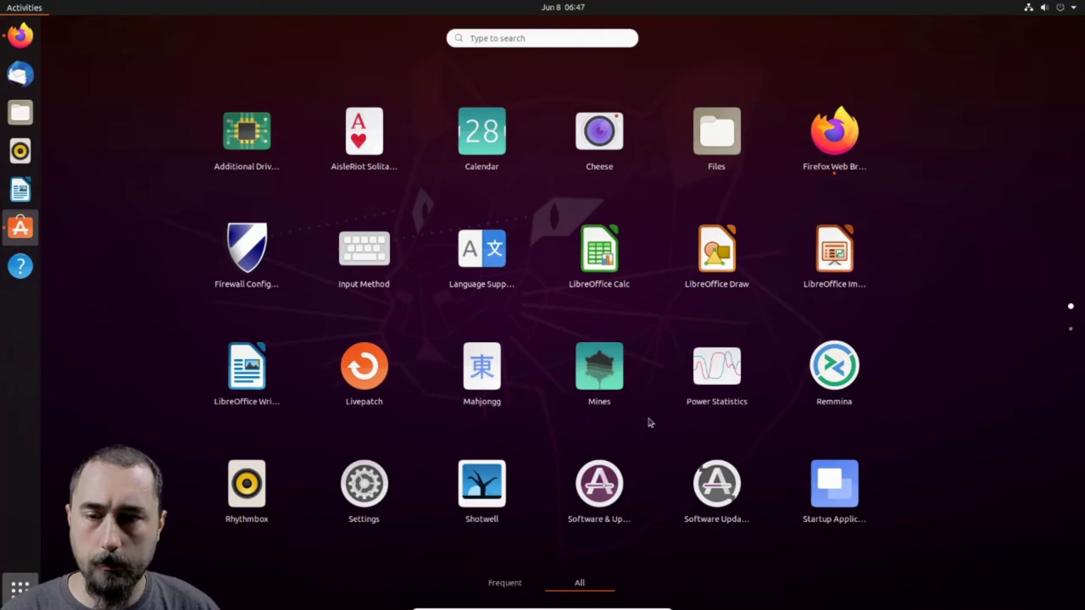
pyautogui.scroll(-1, 650, 423)
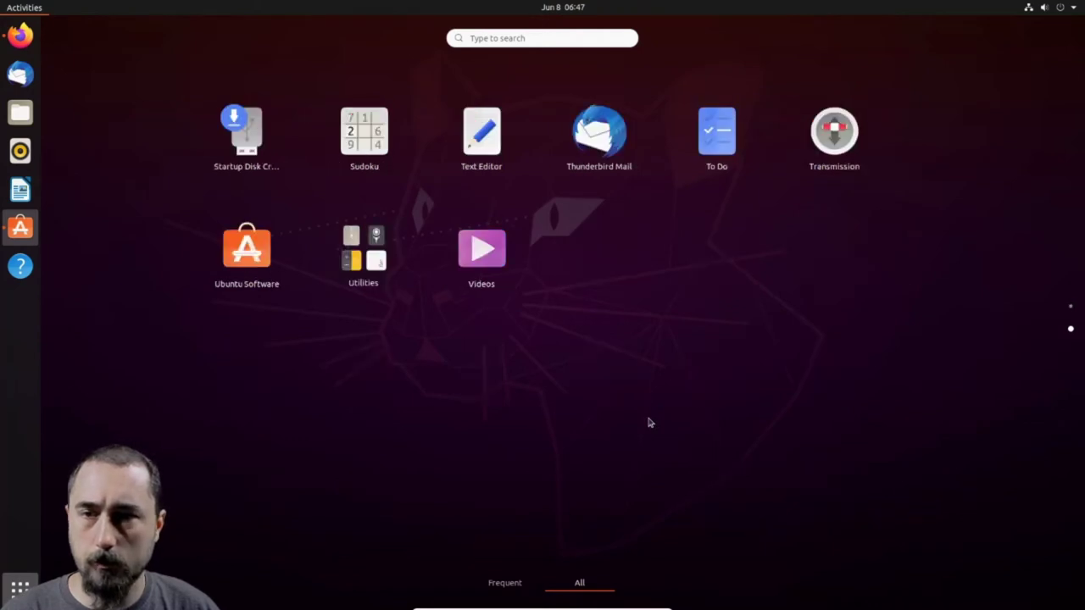
pyautogui.scroll(1, 649, 423)
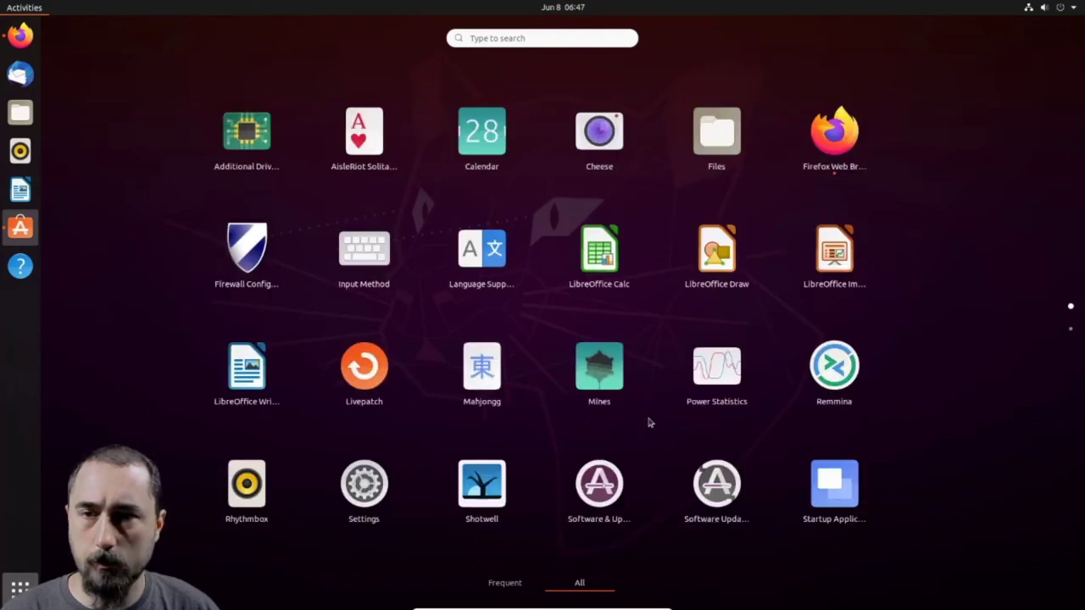
pyautogui.rightClick(259, 250)
pyautogui.click(355, 318)
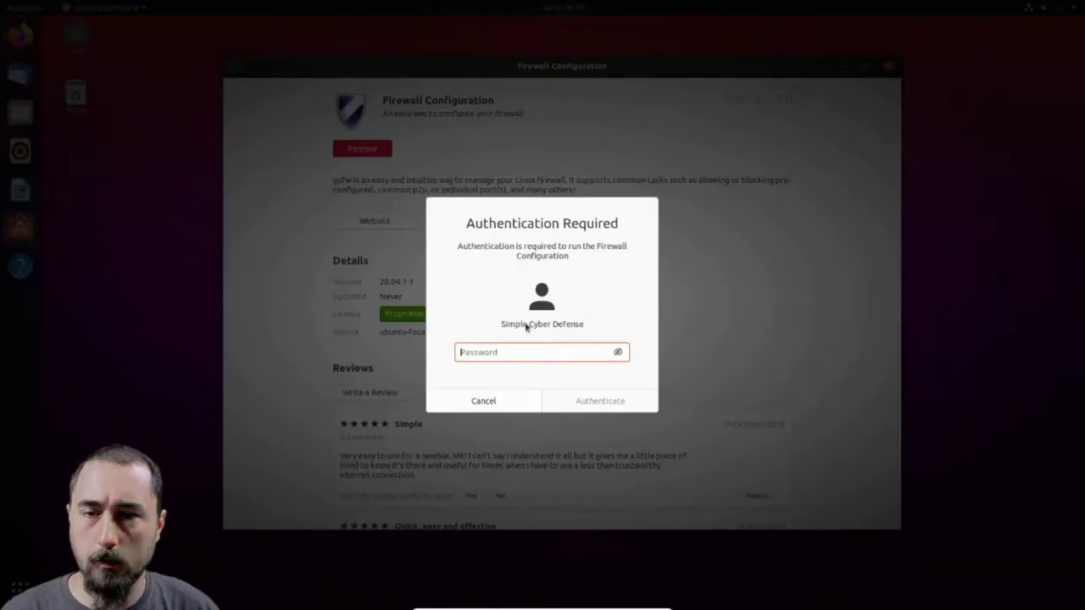
pyautogui.write('*************')
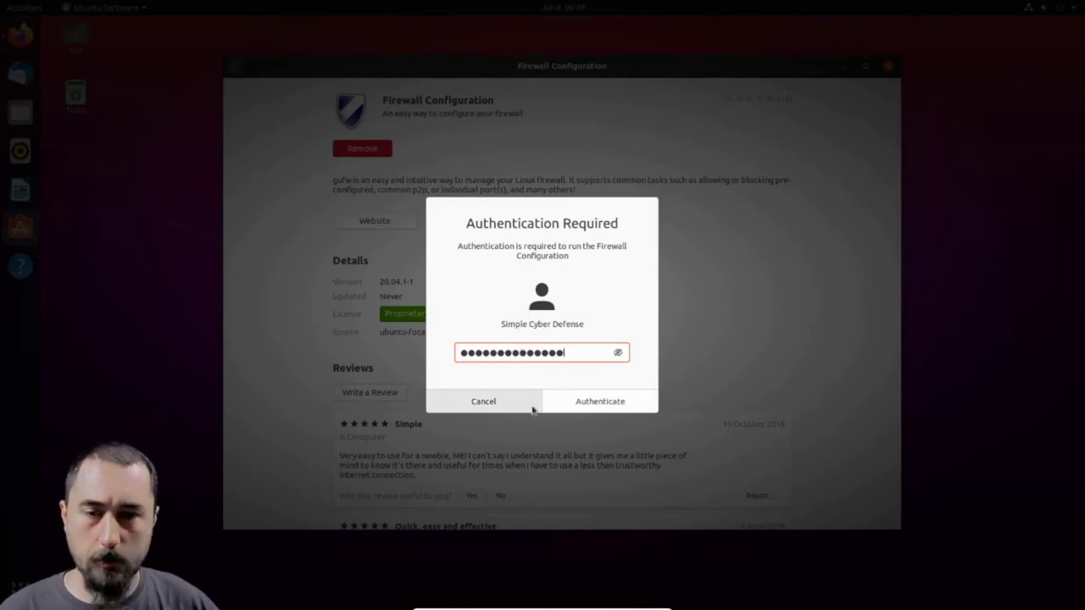
pyautogui.click(576, 396)
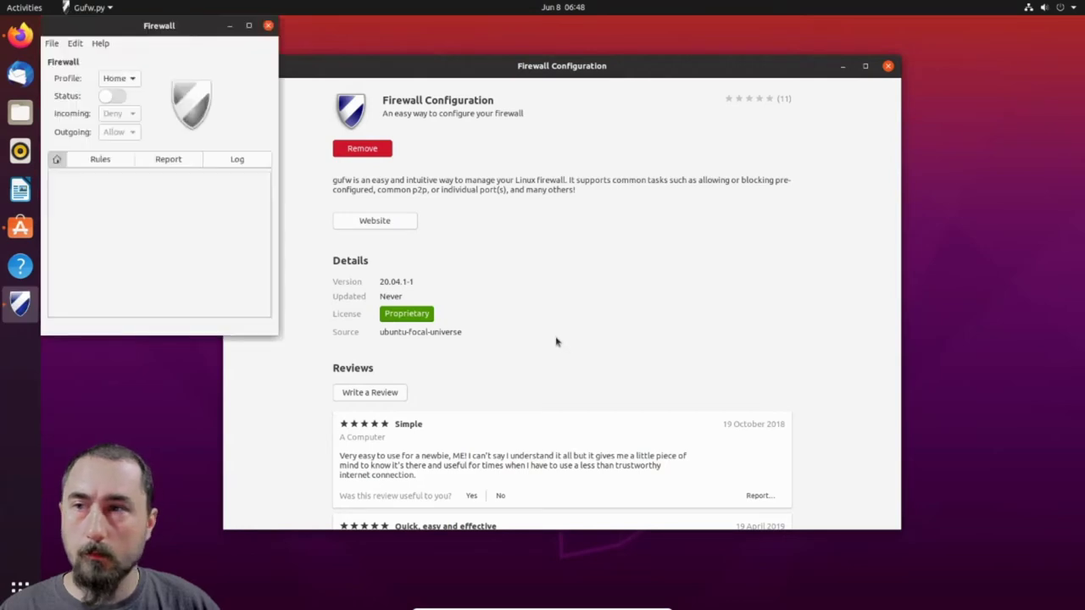
# Step: Move the Firewall window over the software page and switch the firewall status on for the Home profile
pyautogui.moveTo(123, 32); pyautogui.dragTo(534, 115)
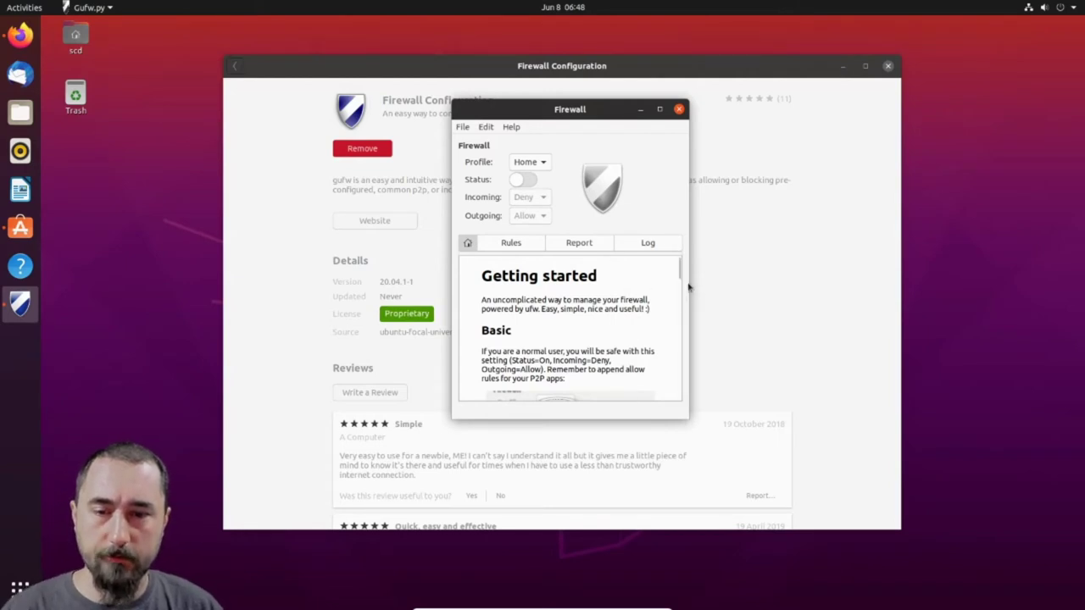
pyautogui.moveTo(680, 283)
pyautogui.mouseDown()
pyautogui.moveTo(680, 305)
pyautogui.moveTo(688, 263)
pyautogui.mouseUp()
pyautogui.click(525, 181)
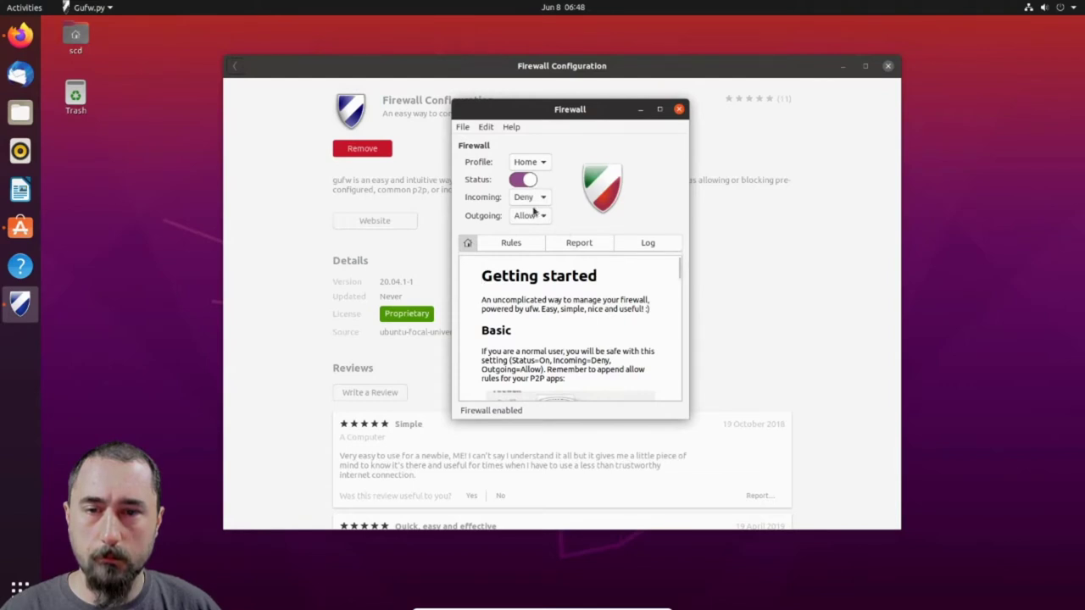
# Step: Start adding a firewall rule and examine the fields offered by the Simple and Advanced rule types
pyautogui.click(518, 246)
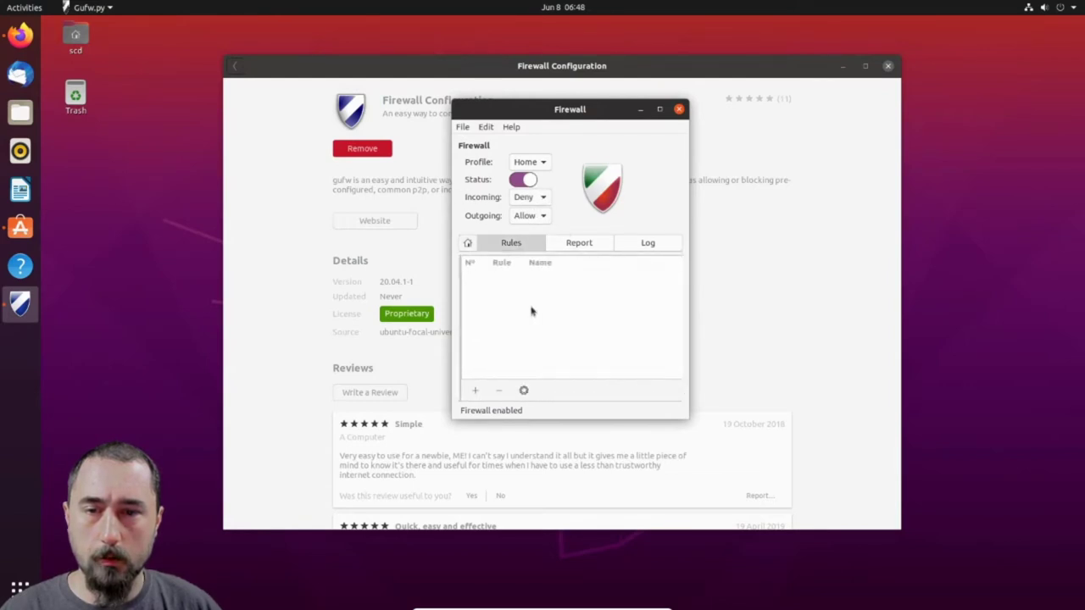
pyautogui.click(473, 392)
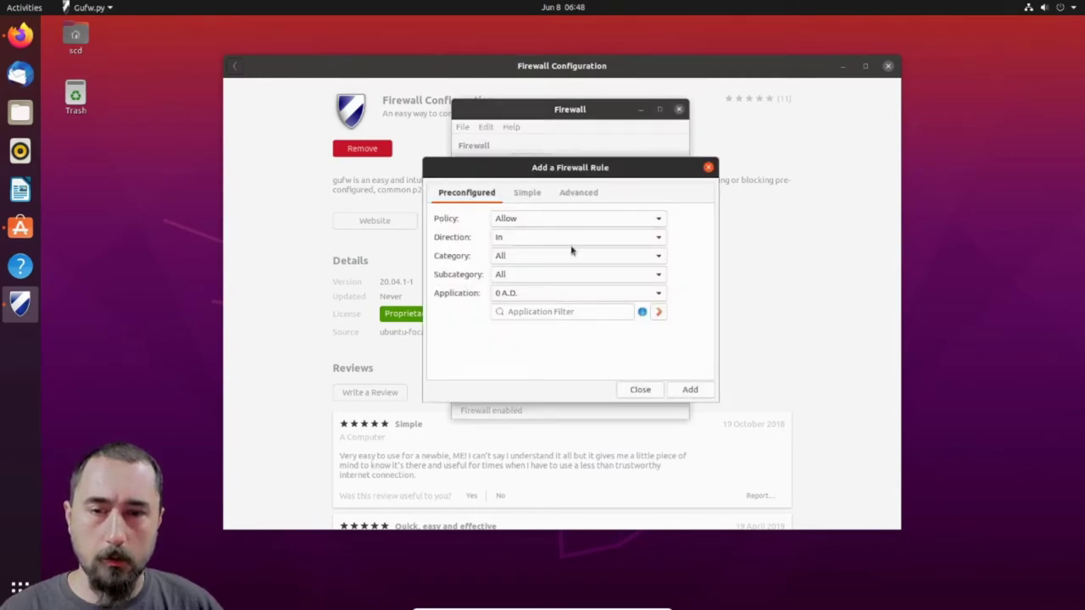
pyautogui.click(528, 195)
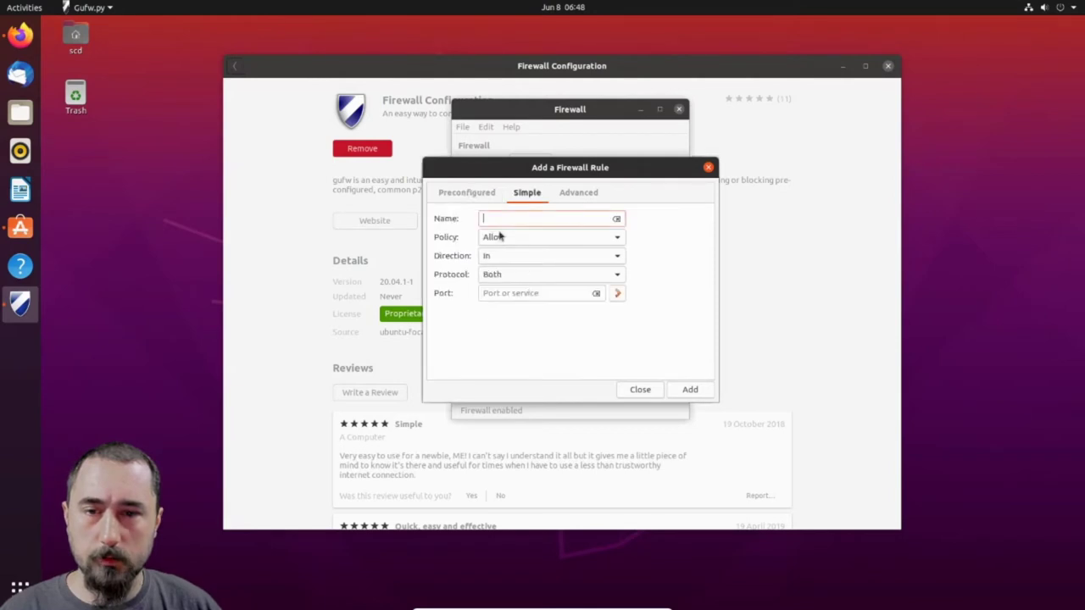
pyautogui.click(578, 192)
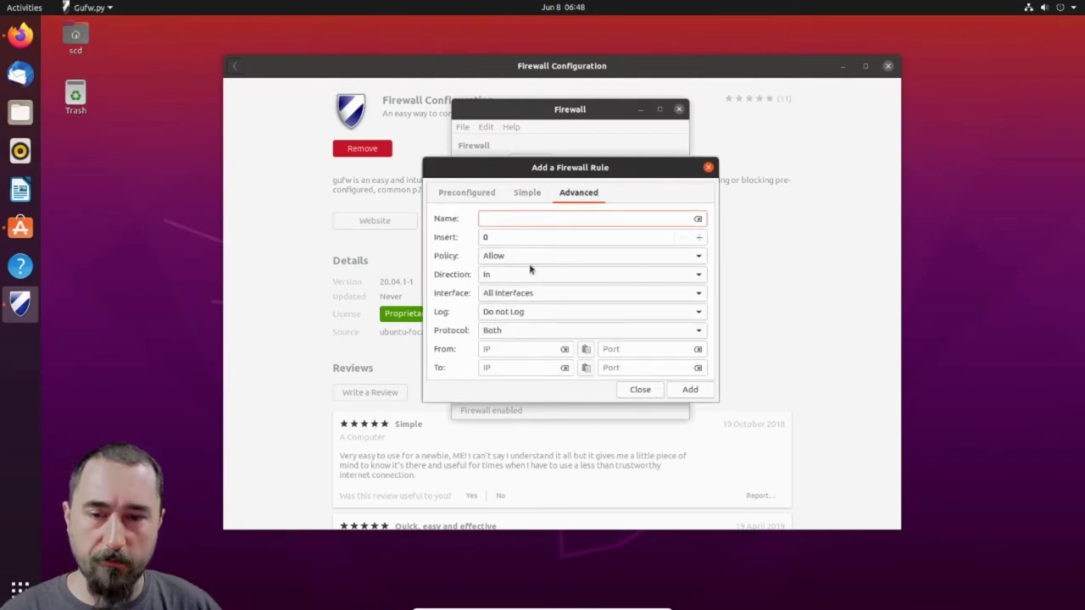
pyautogui.click(523, 195)
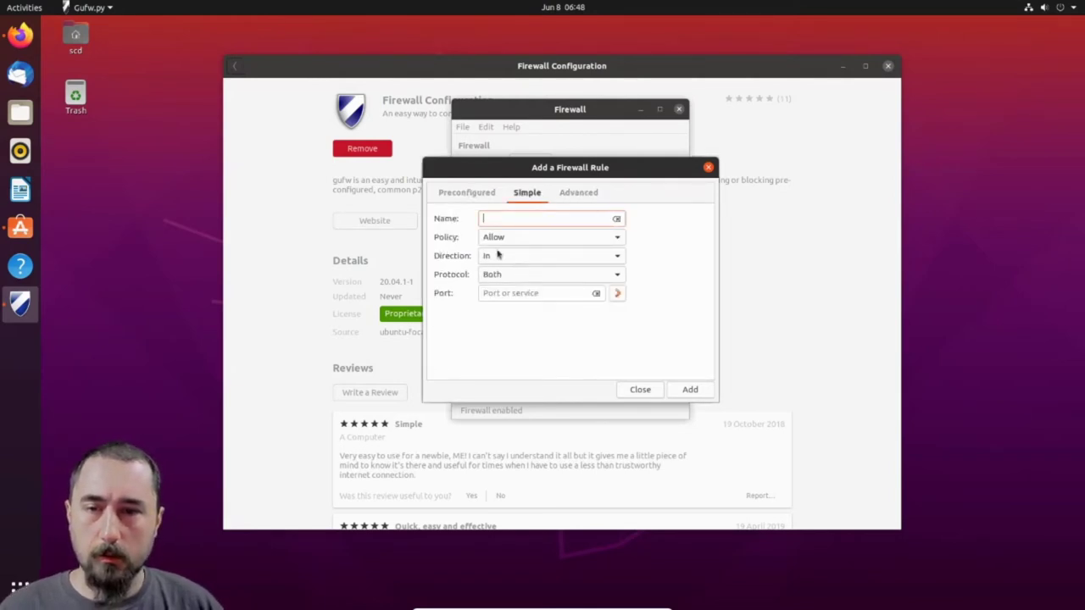
# Step: Try the Limit policy for a preconfigured firewall rule and return the policy to Allow
pyautogui.click(467, 193)
pyautogui.click(539, 220)
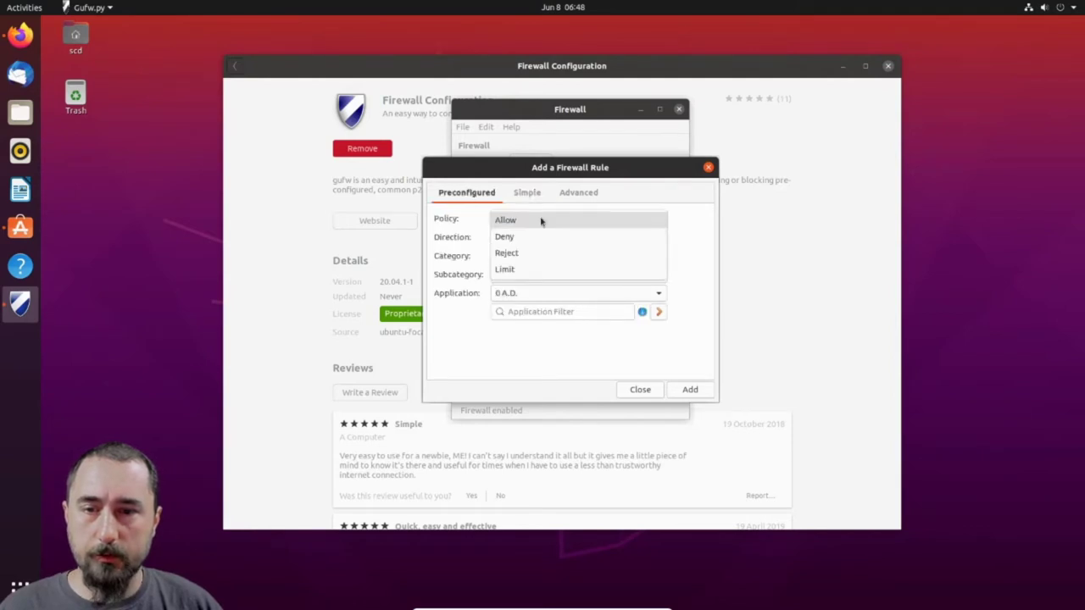
pyautogui.click(562, 269)
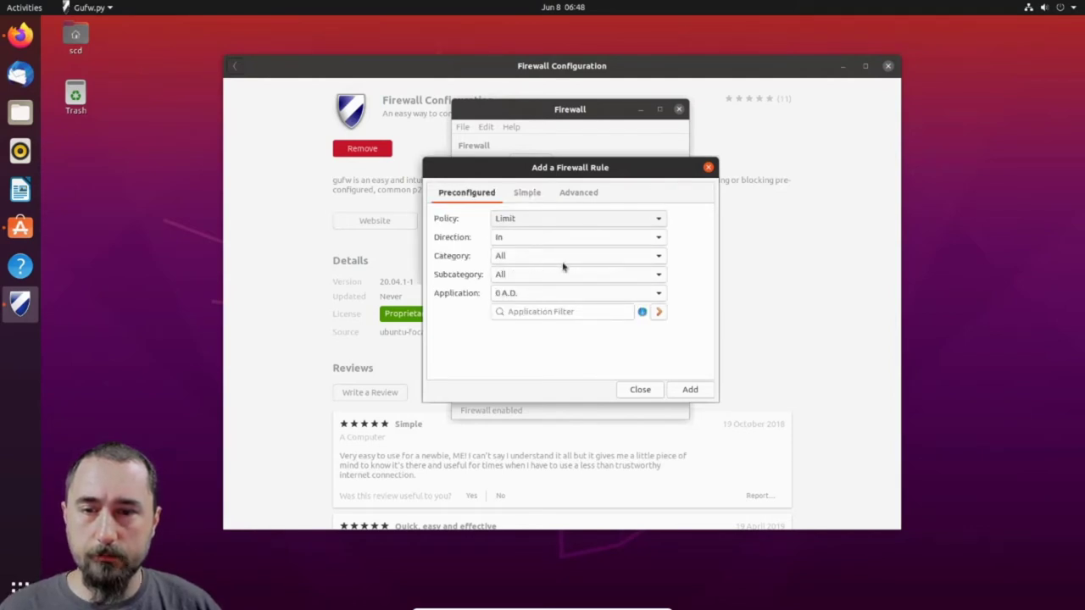
pyautogui.click(526, 221)
pyautogui.click(522, 172)
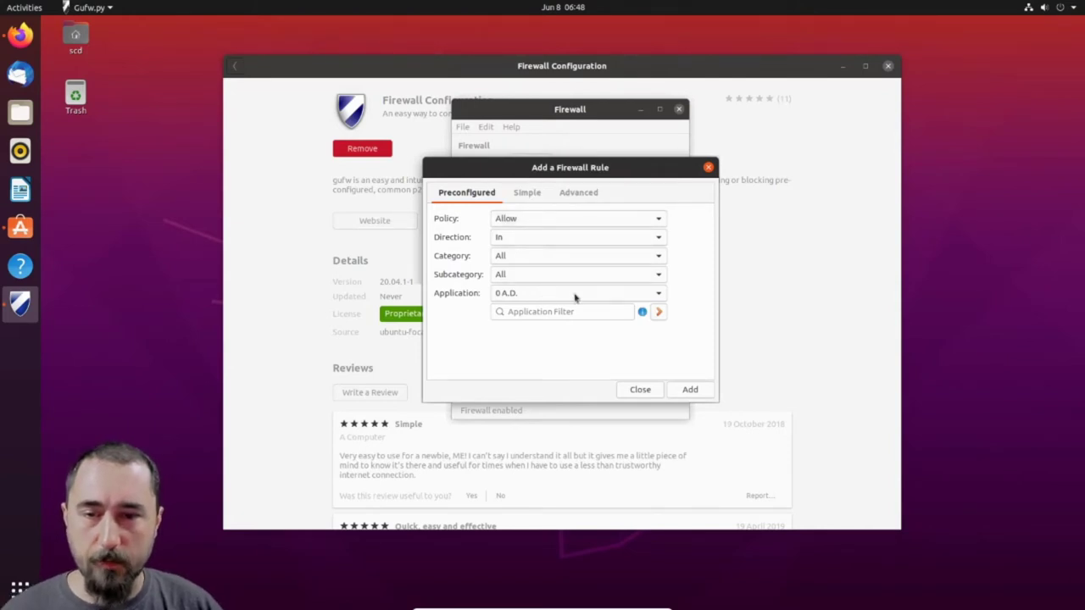
# Step: Look through the applications available for a preconfigured rule, and close the rule dialog without adding anything
pyautogui.click(663, 298)
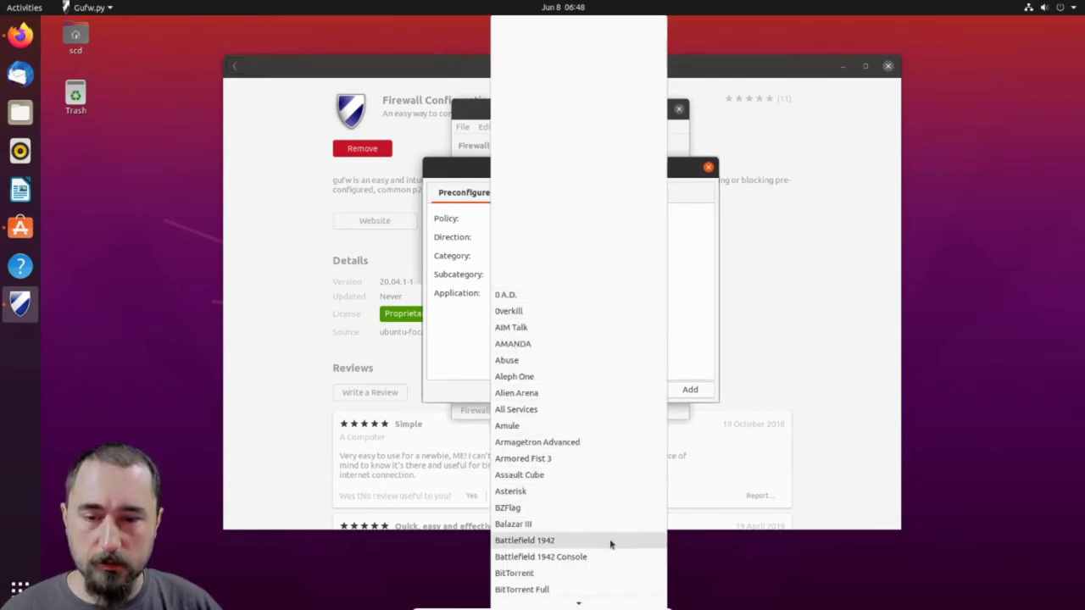
pyautogui.scroll(-3, 610, 542)
pyautogui.scroll(-10, 610, 545)
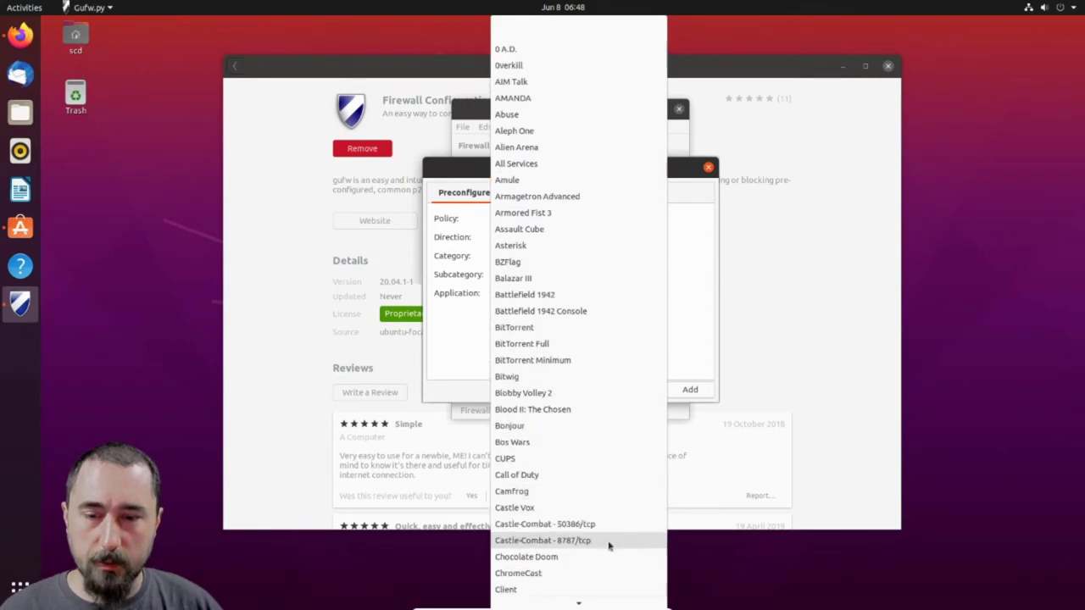
pyautogui.scroll(-5, 607, 547)
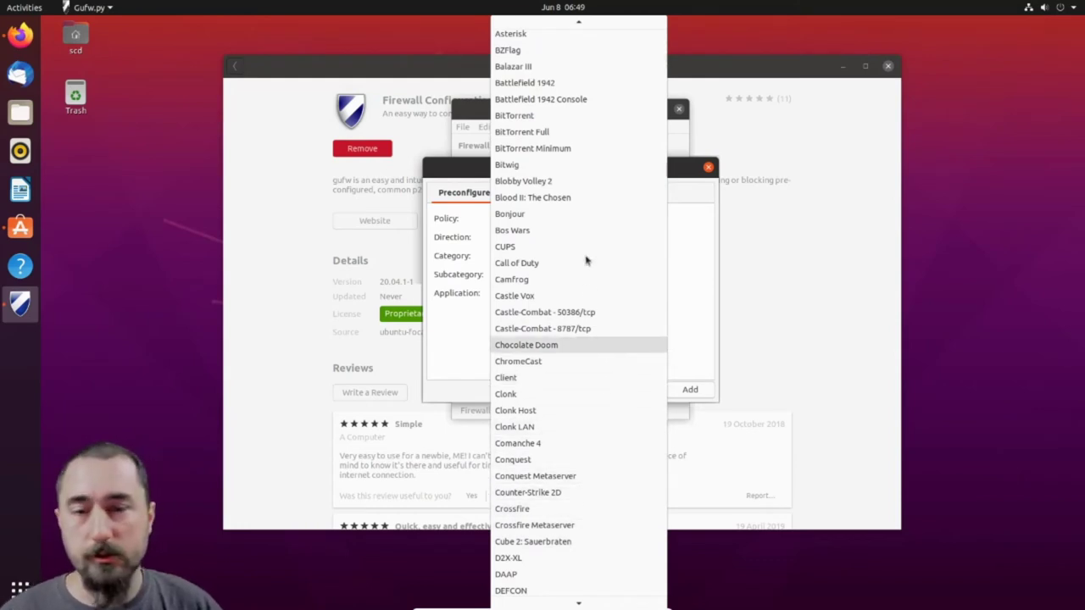
pyautogui.click(693, 263)
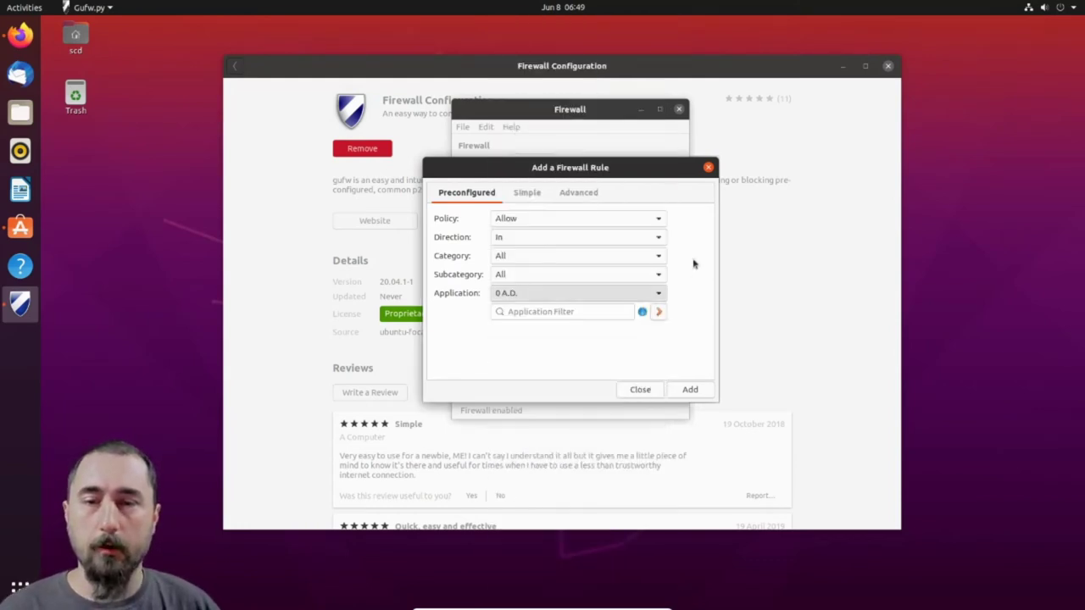
pyautogui.click(640, 390)
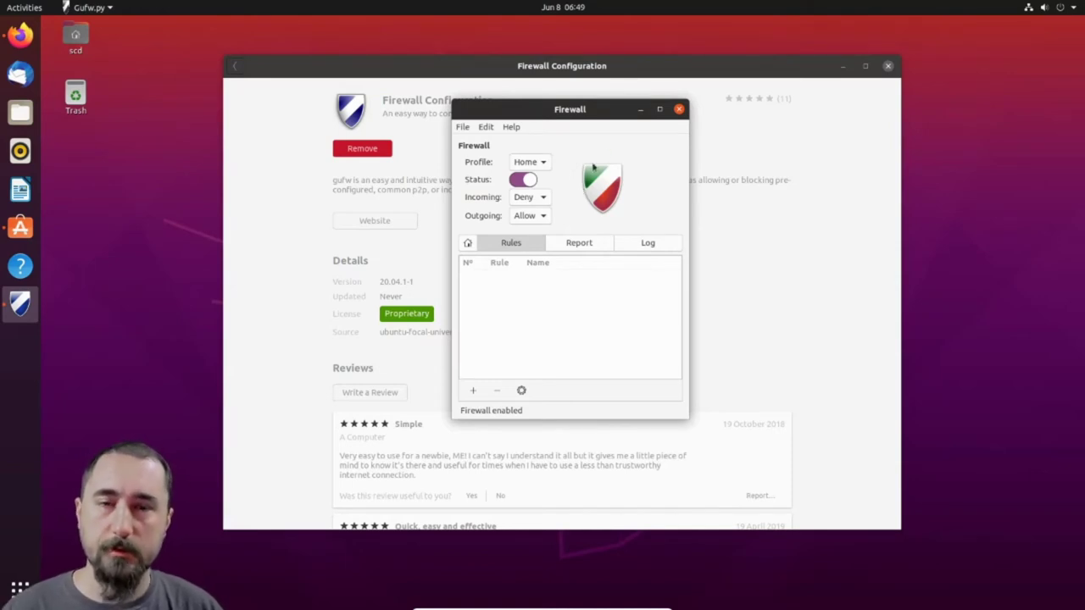
# Step: Close the Firewall window, leave the Firewall Configuration software page and quit Ubuntu Software
pyautogui.click(679, 111)
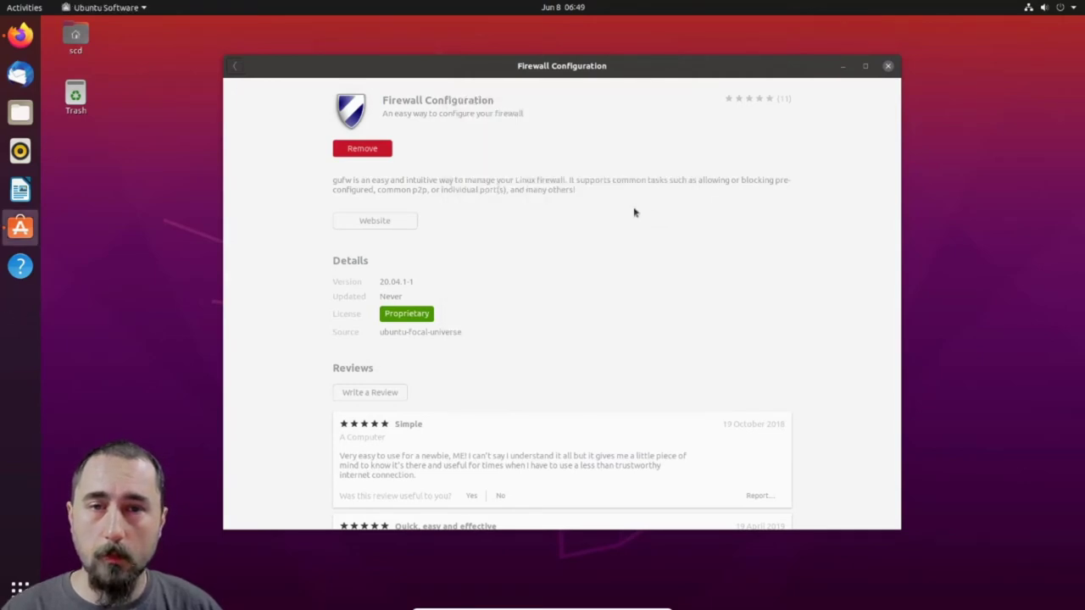
pyautogui.click(237, 67)
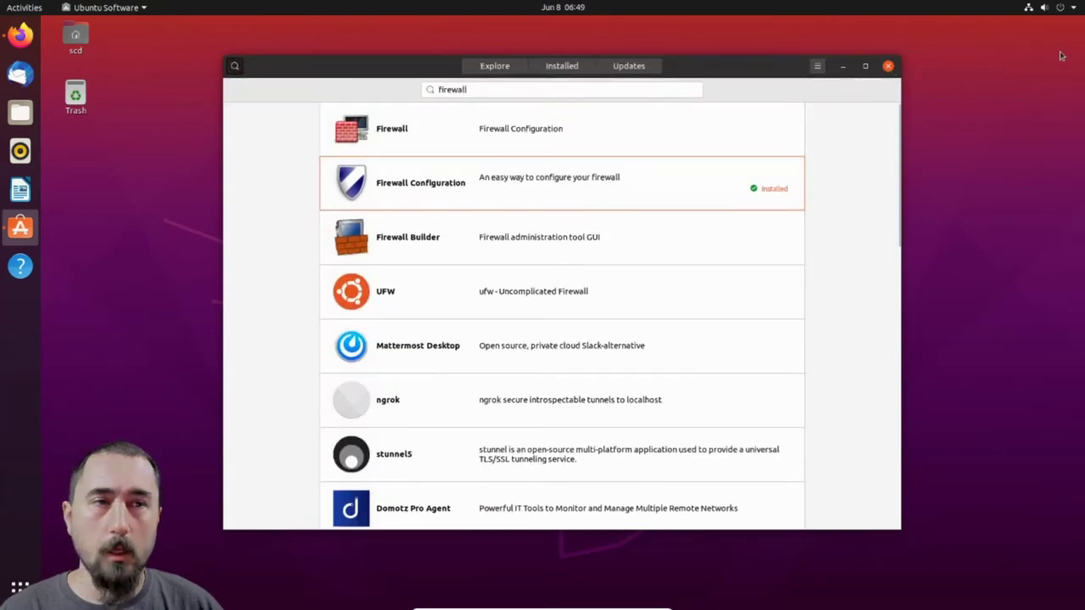
pyautogui.hotkey('ctrl', 'q')
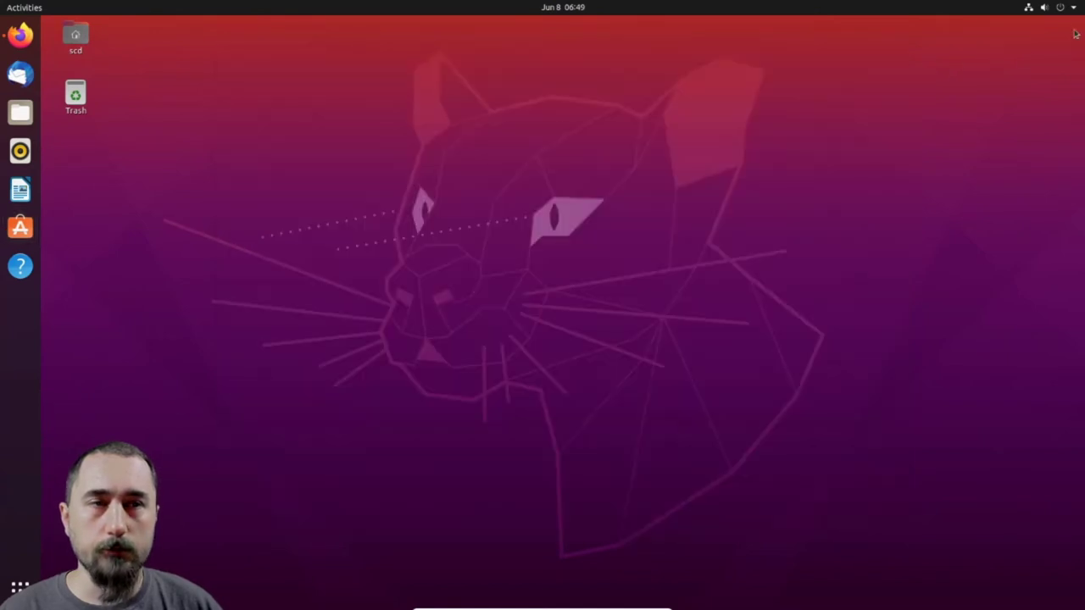
# Step: In the system's notification settings, enable Show Message Content in Popups and Show Message Content on Lock Screen for Desktop Sharing
pyautogui.click(1074, 8)
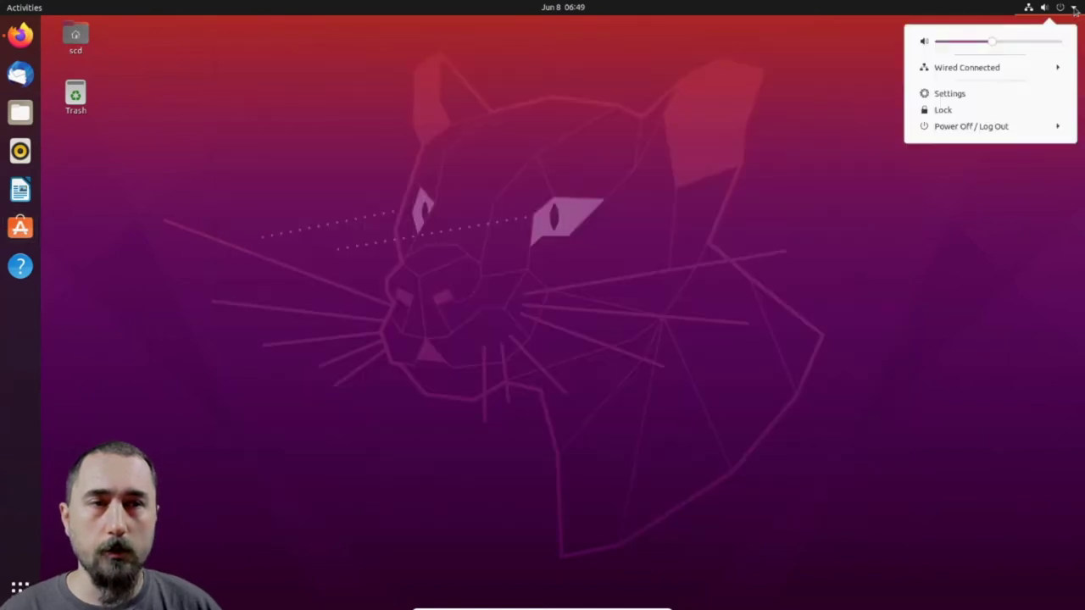
pyautogui.click(949, 94)
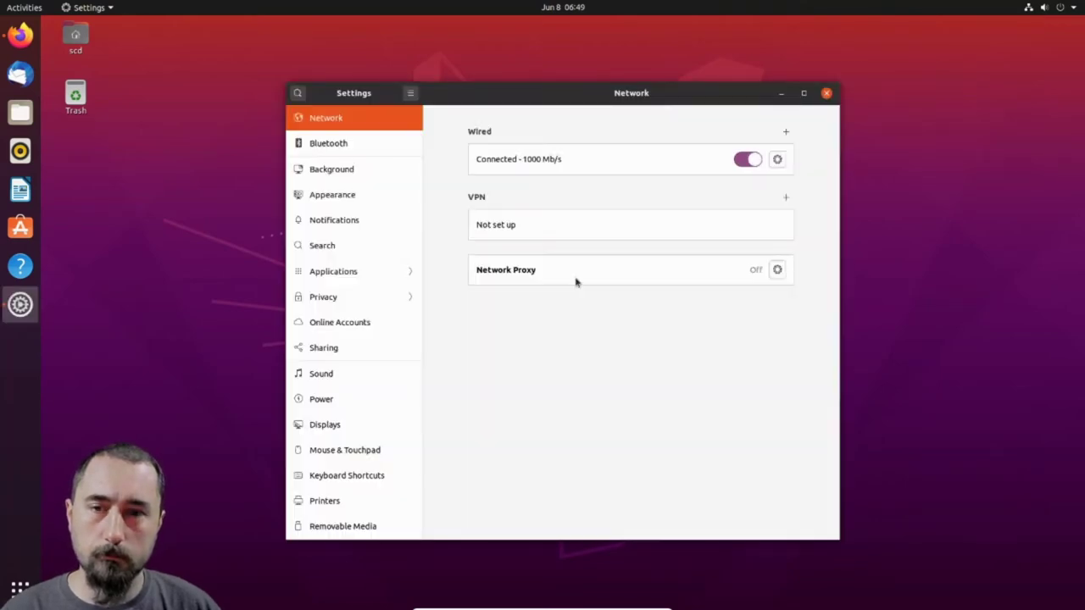
pyautogui.click(321, 222)
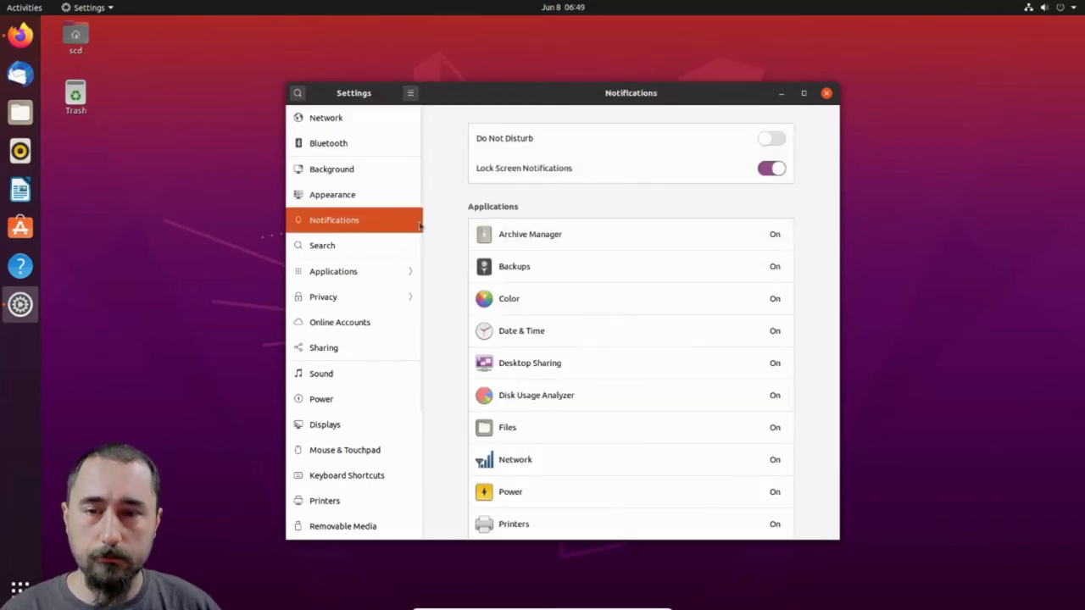
pyautogui.click(535, 377)
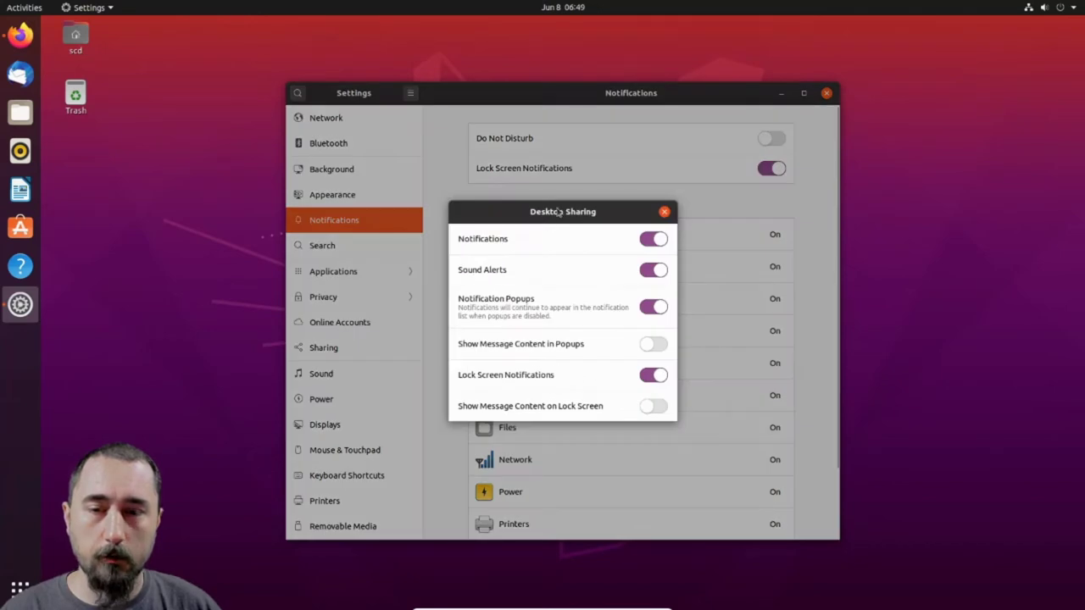
pyautogui.click(650, 345)
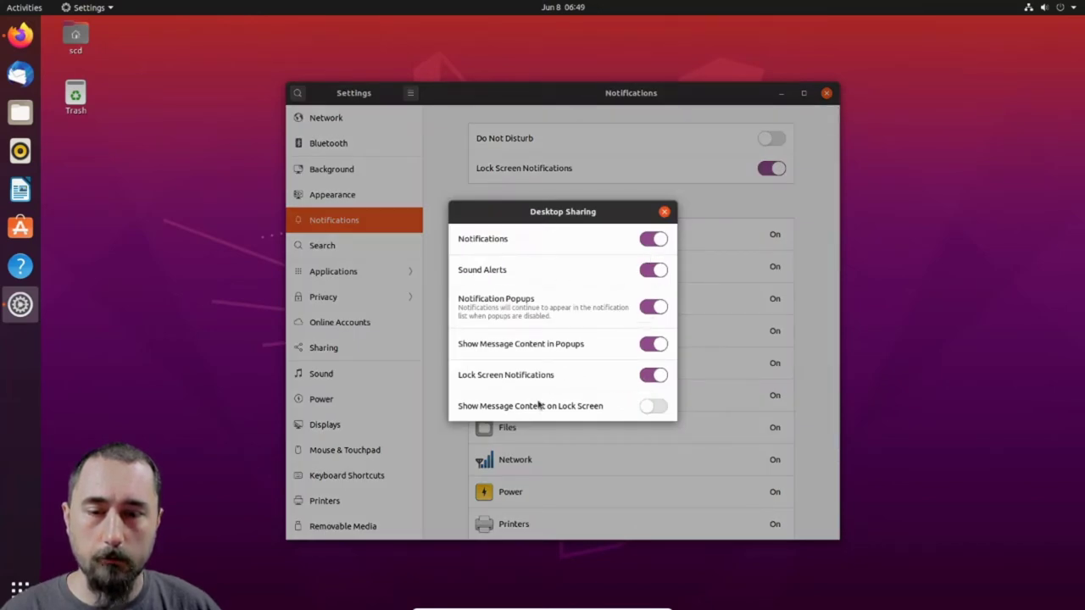
pyautogui.click(660, 409)
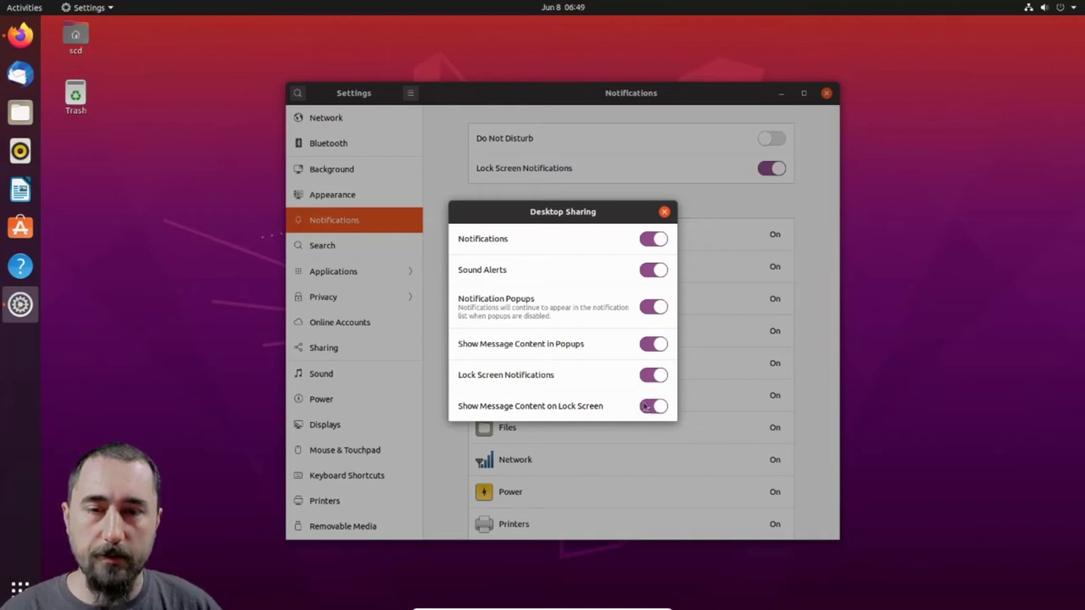
pyautogui.click(664, 213)
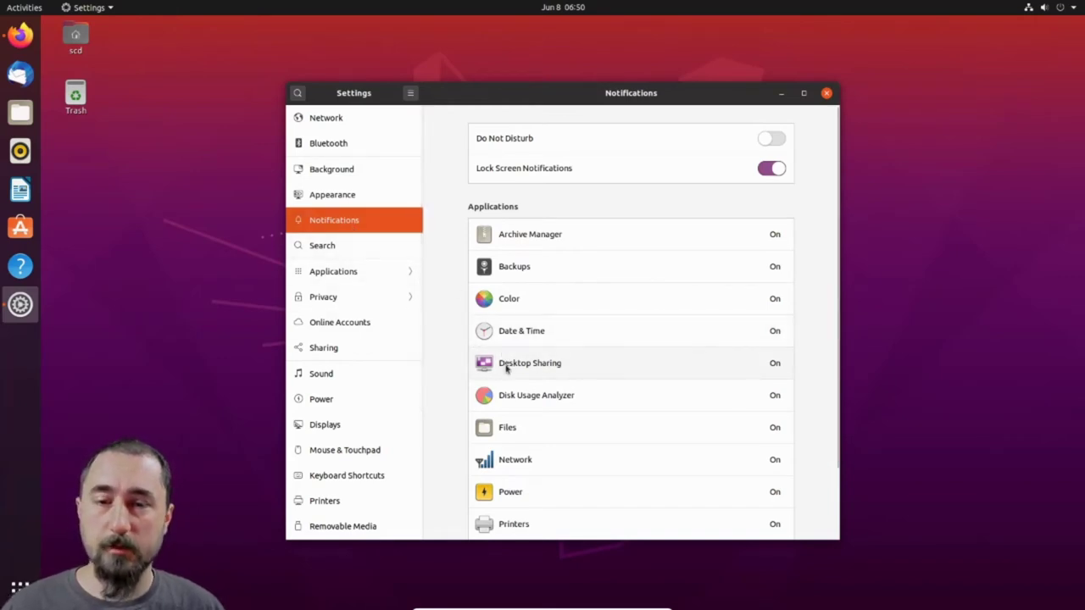
# Step: Look through the per-application settings list, examine the Software & Updates entry and return to the main settings categories
pyautogui.click(346, 281)
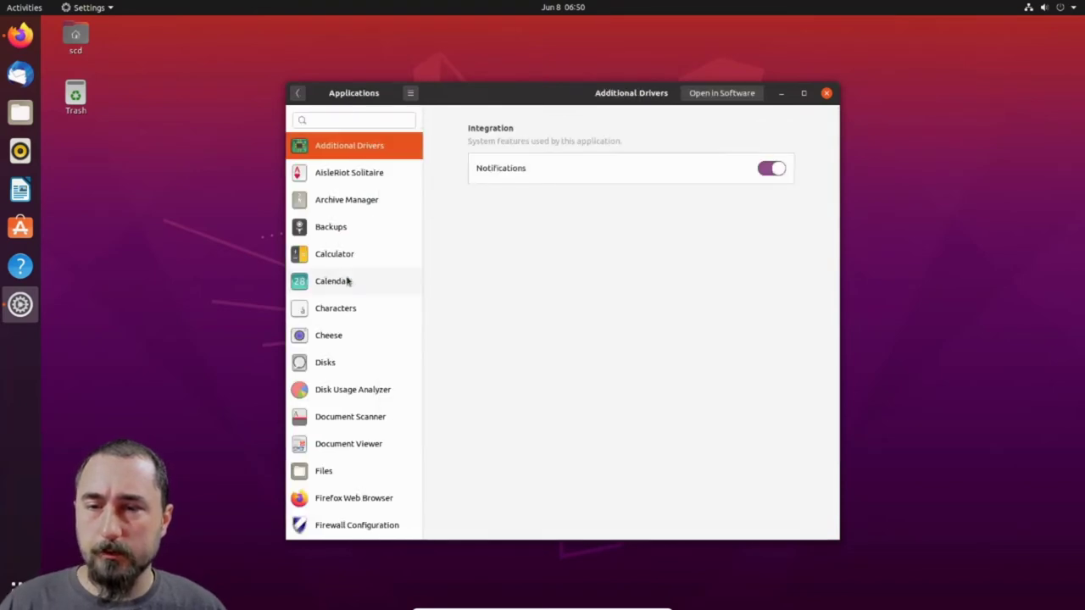
pyautogui.scroll(-4, 363, 431)
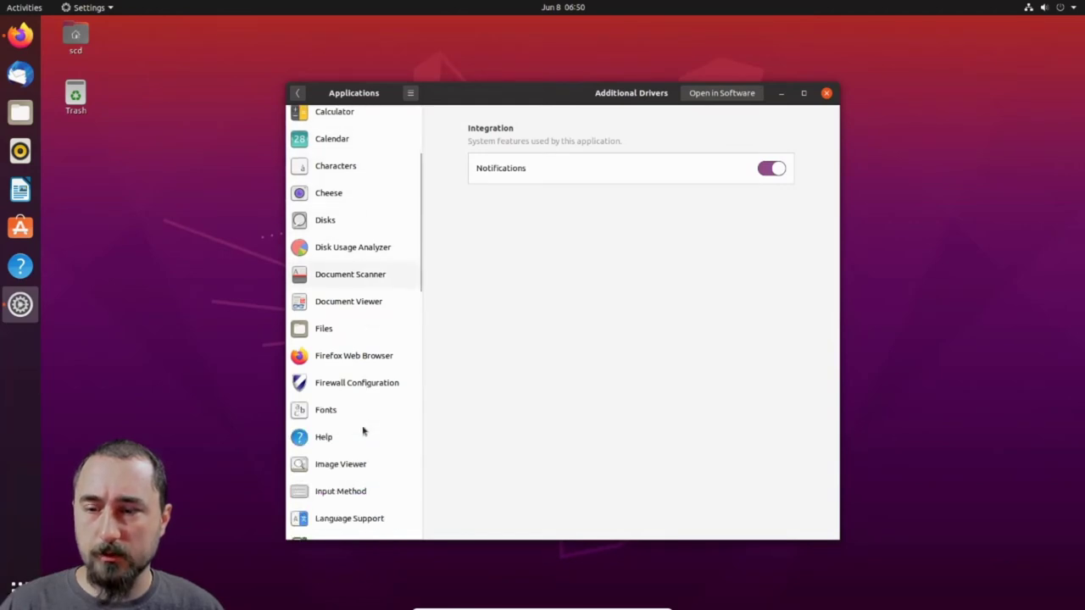
pyautogui.scroll(-13, 363, 431)
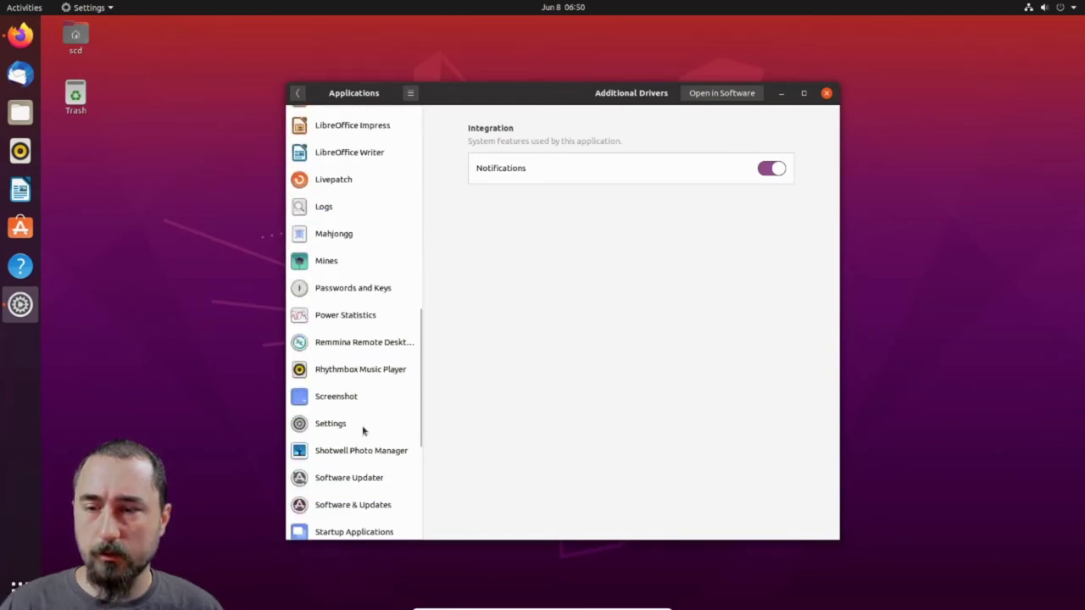
pyautogui.scroll(-2, 362, 431)
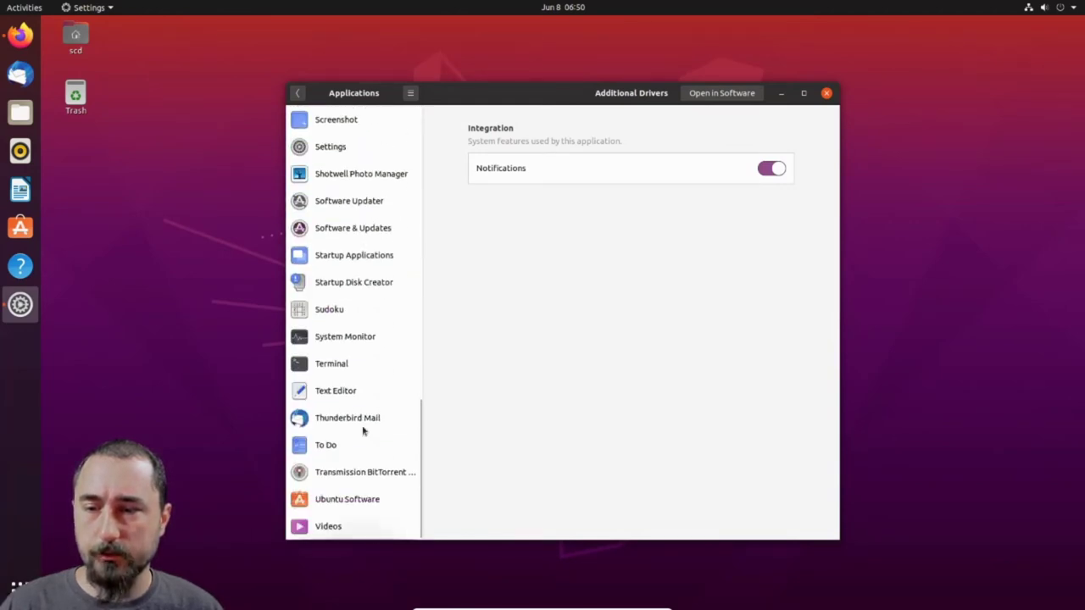
pyautogui.click(350, 230)
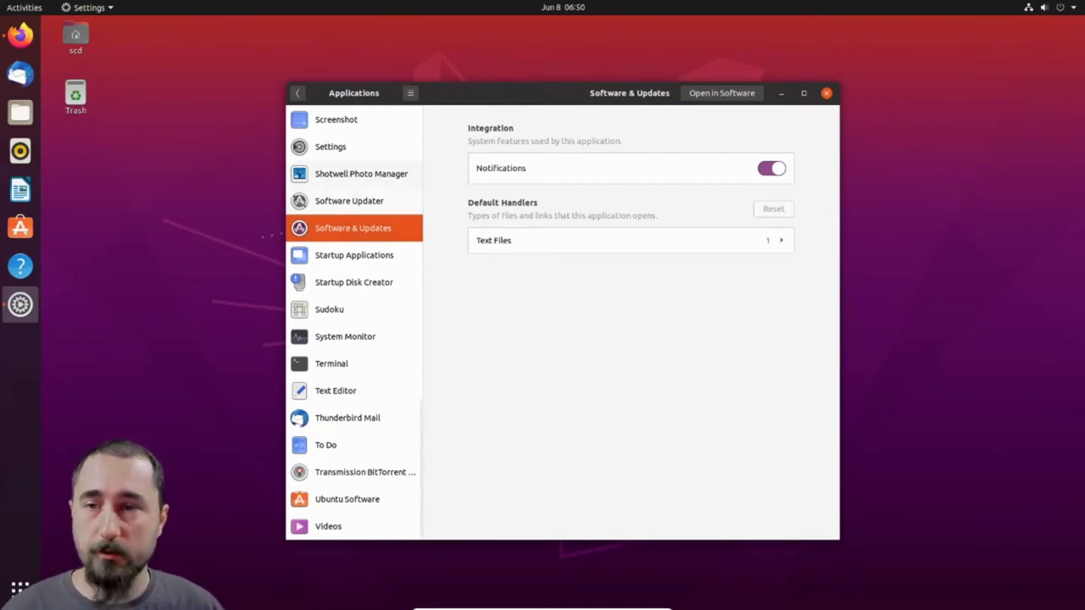
pyautogui.click(297, 94)
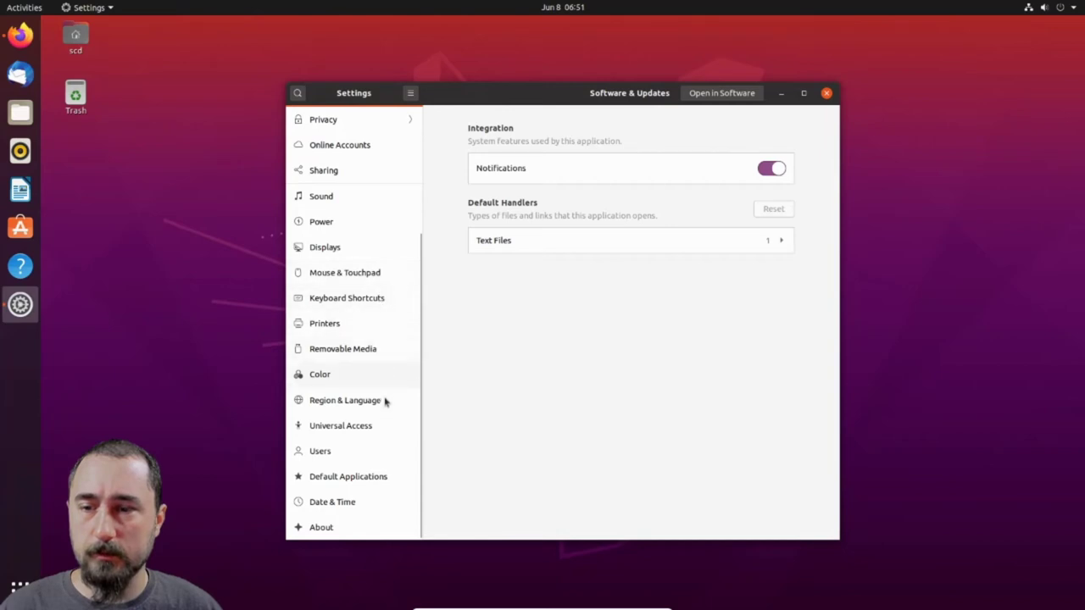
# Step: Turn off Connectivity Checking and Location Services in the privacy settings
pyautogui.scroll(4, 383, 415)
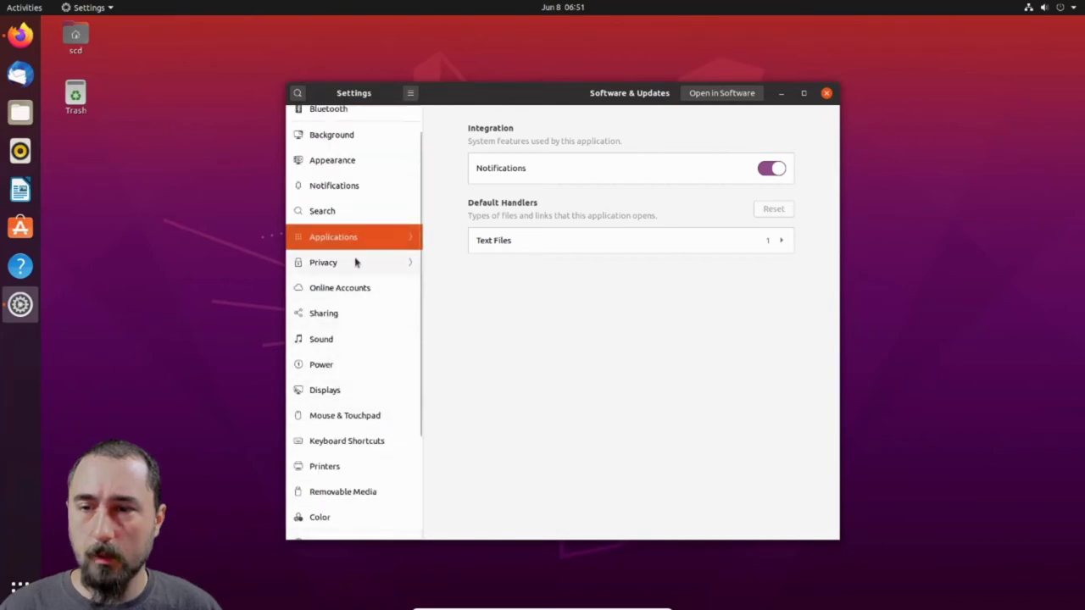
pyautogui.click(355, 263)
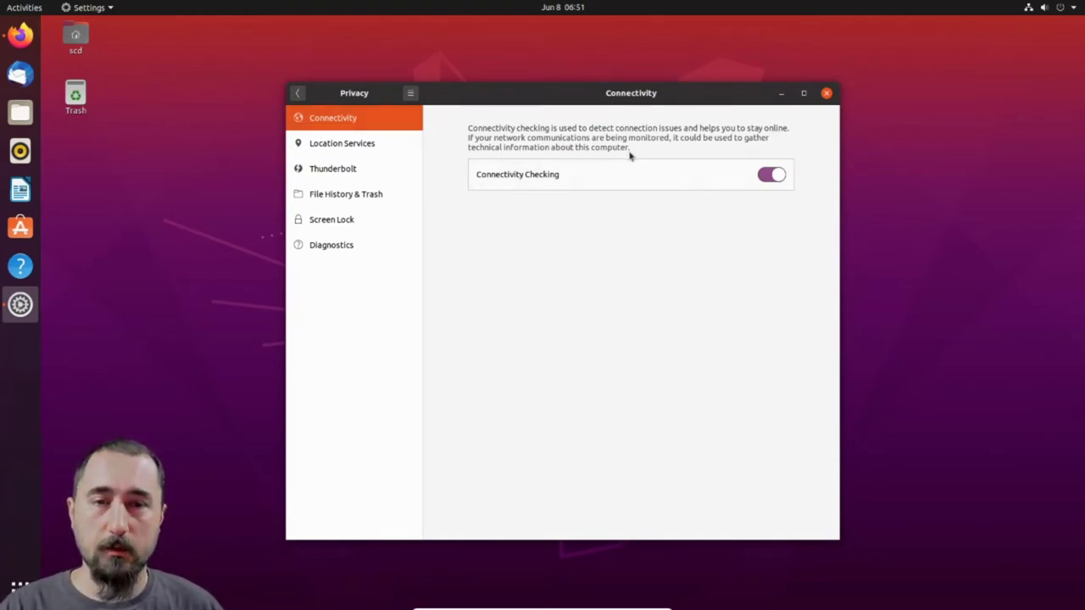
pyautogui.click(768, 179)
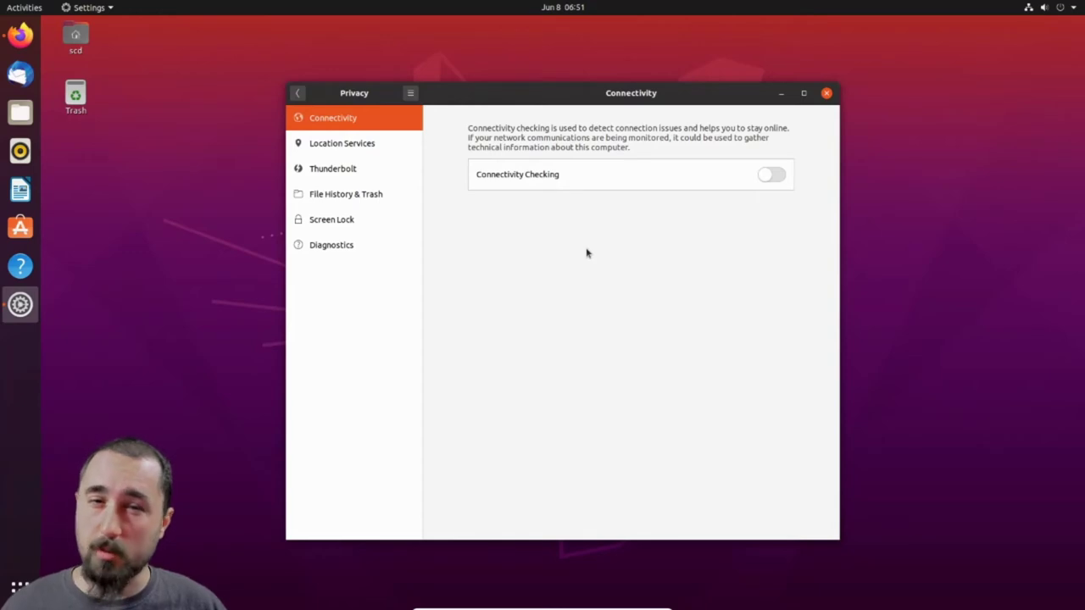
pyautogui.click(375, 146)
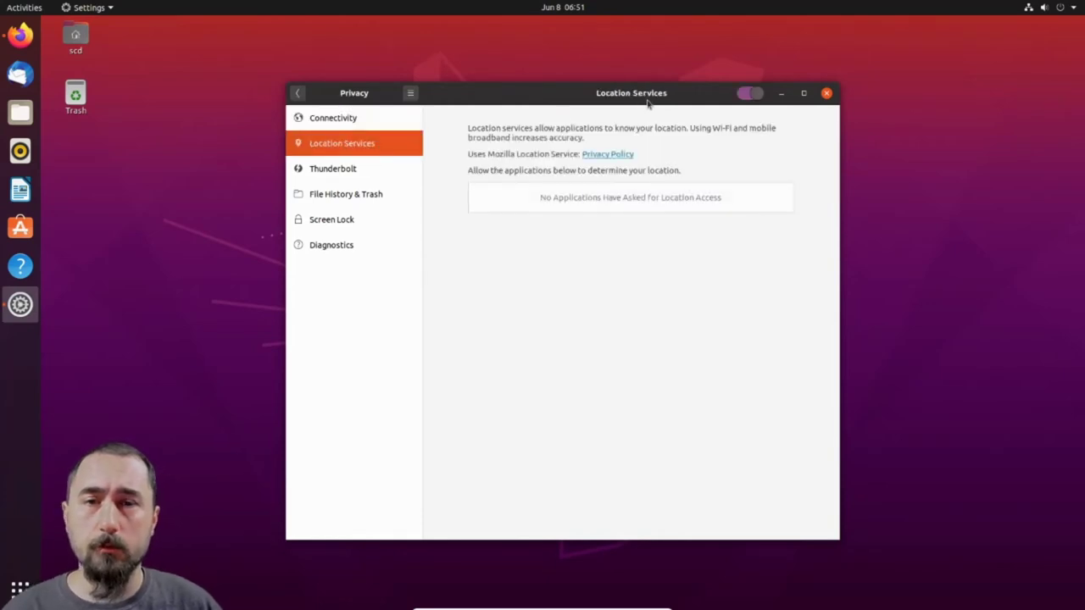
pyautogui.click(746, 93)
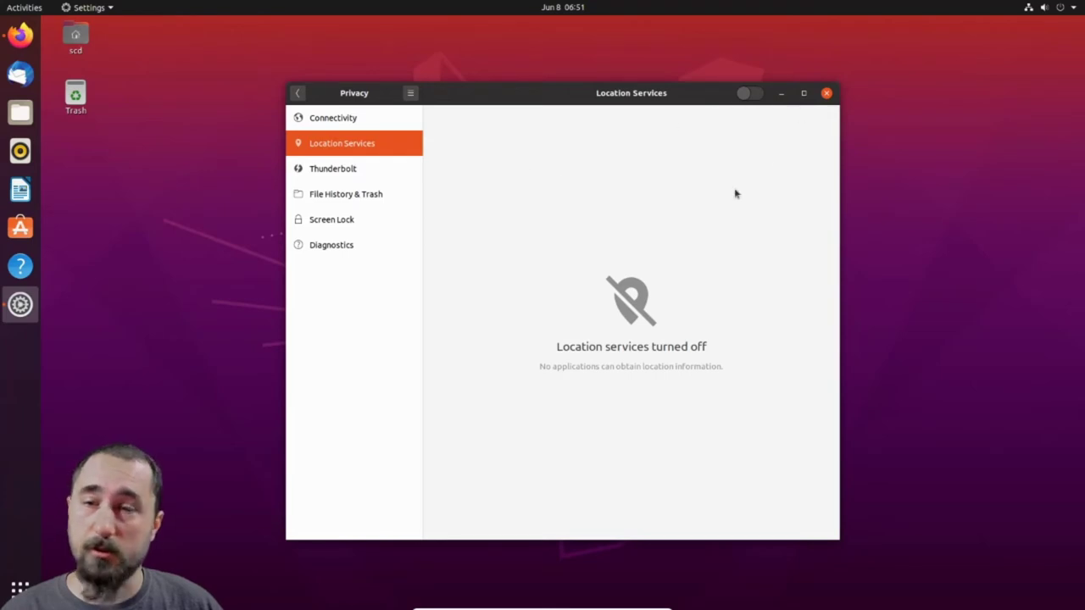
# Step: Open the File History & Trash privacy settings, check the frequently used applications and open windows, and return to those settings
pyautogui.click(367, 198)
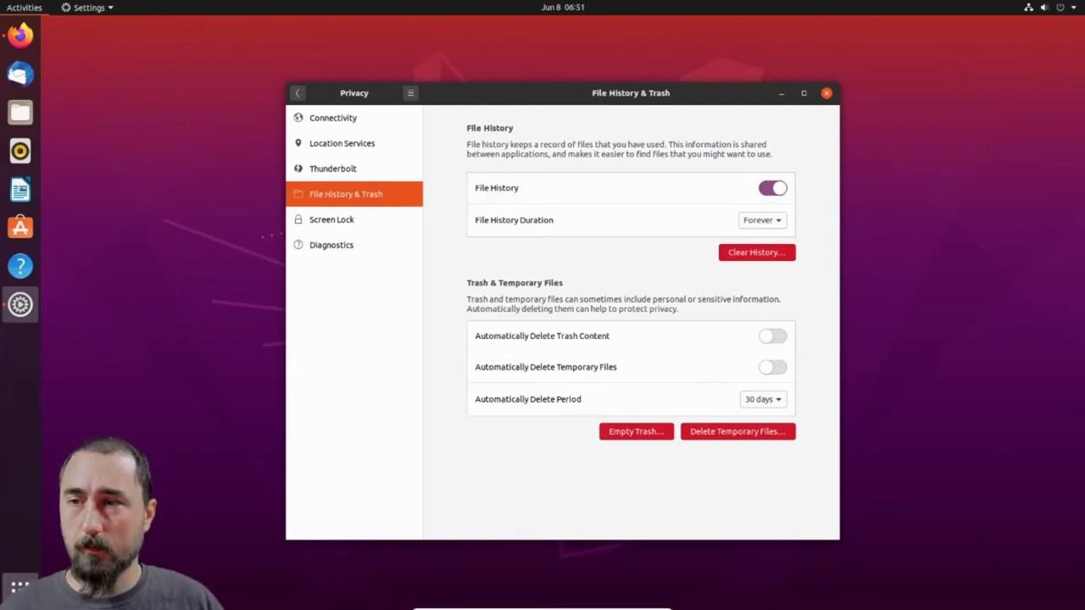
pyautogui.click(20, 585)
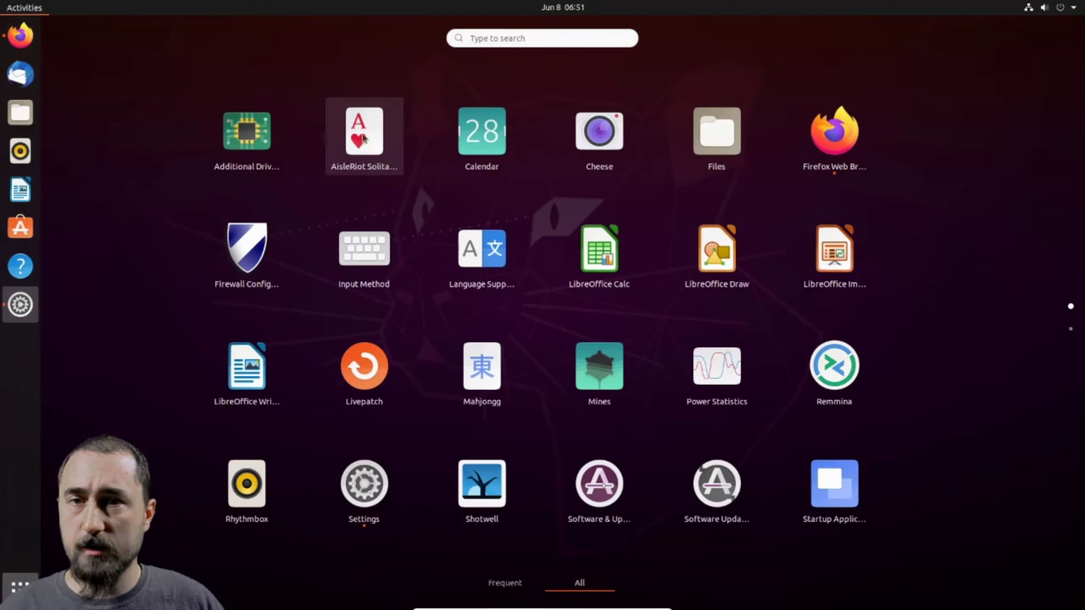
pyautogui.click(515, 581)
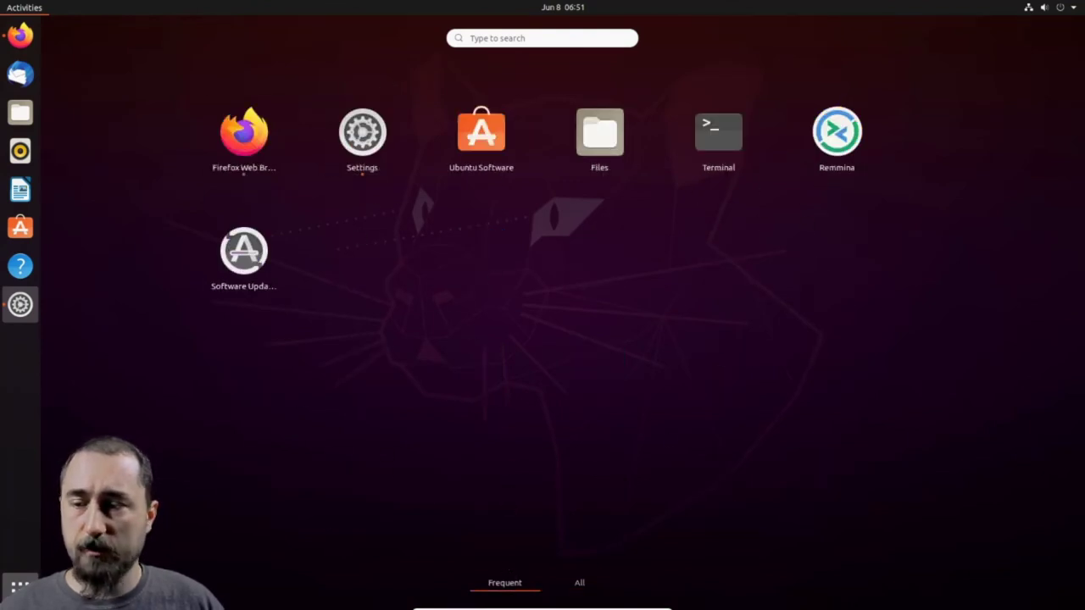
pyautogui.press('Escape')
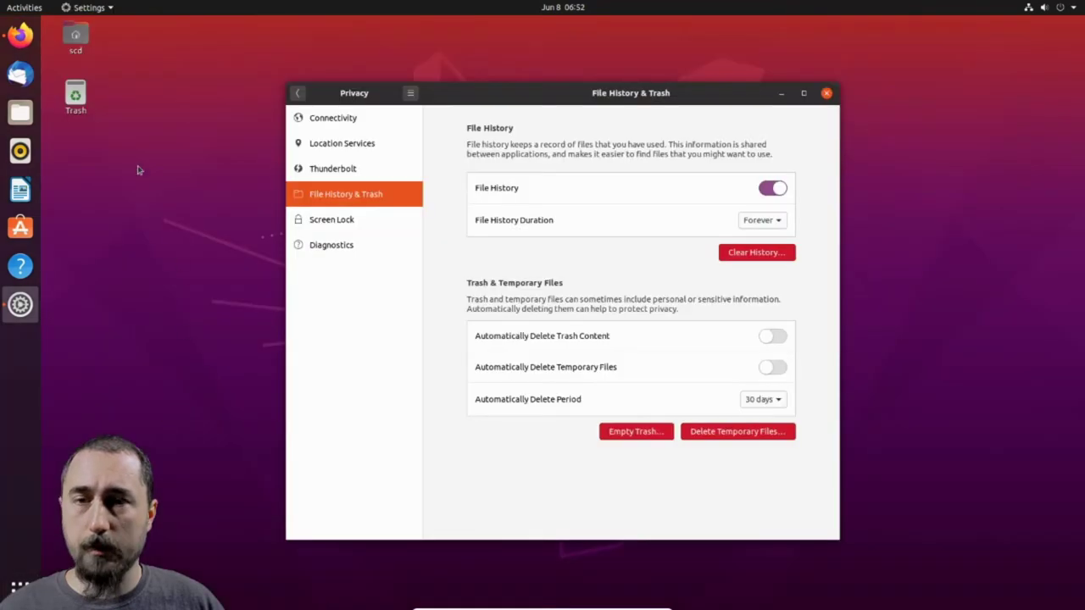
pyautogui.click(38, 8)
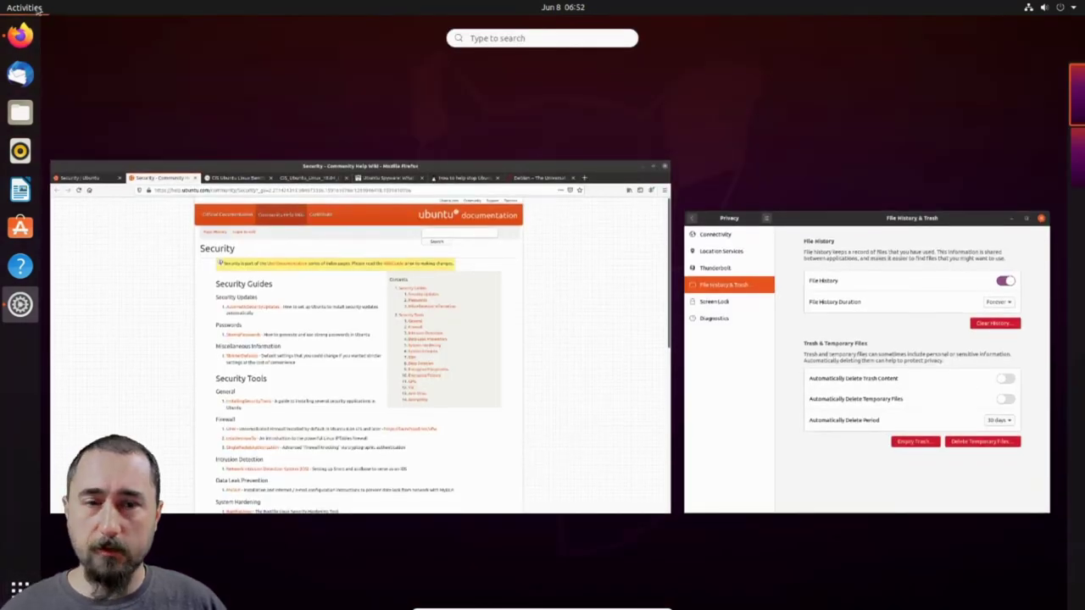
pyautogui.click(22, 306)
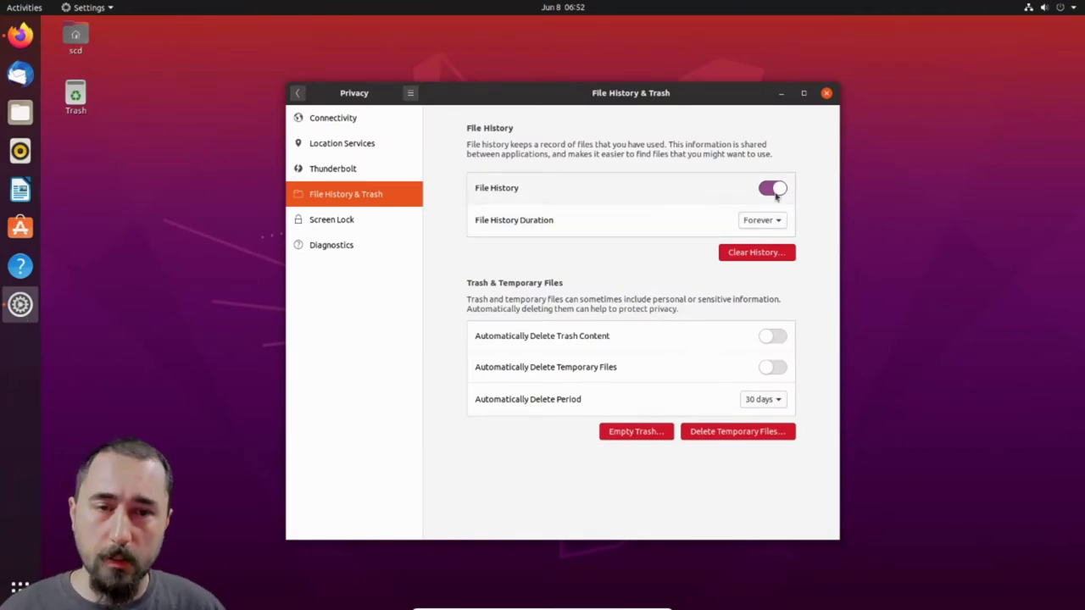
# Step: Try switching File History off and back on, and look through the File History Duration options without changing the duration
pyautogui.click(773, 190)
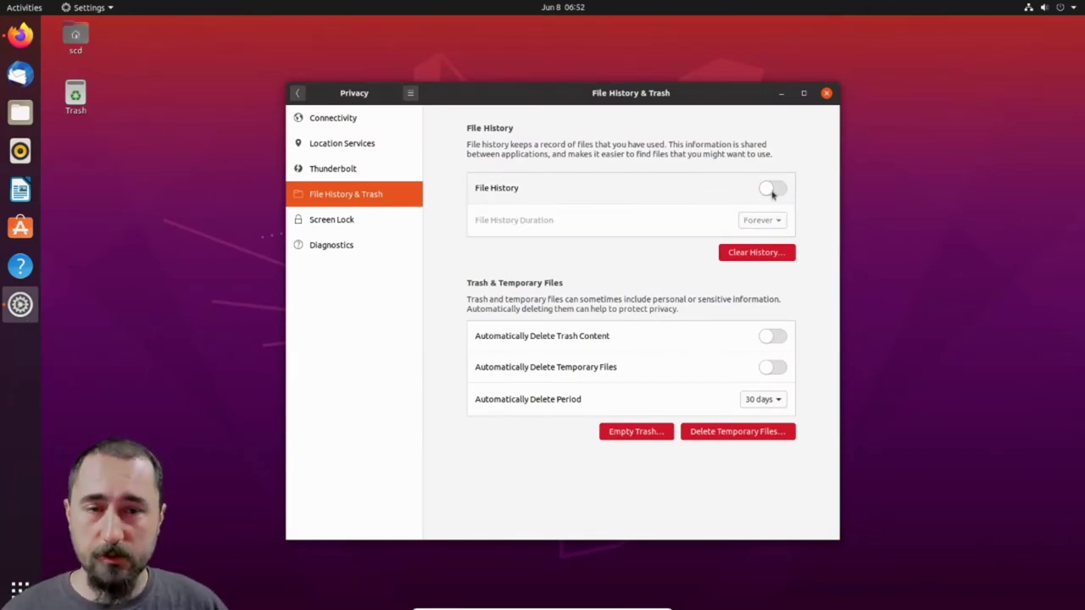
pyautogui.click(774, 190)
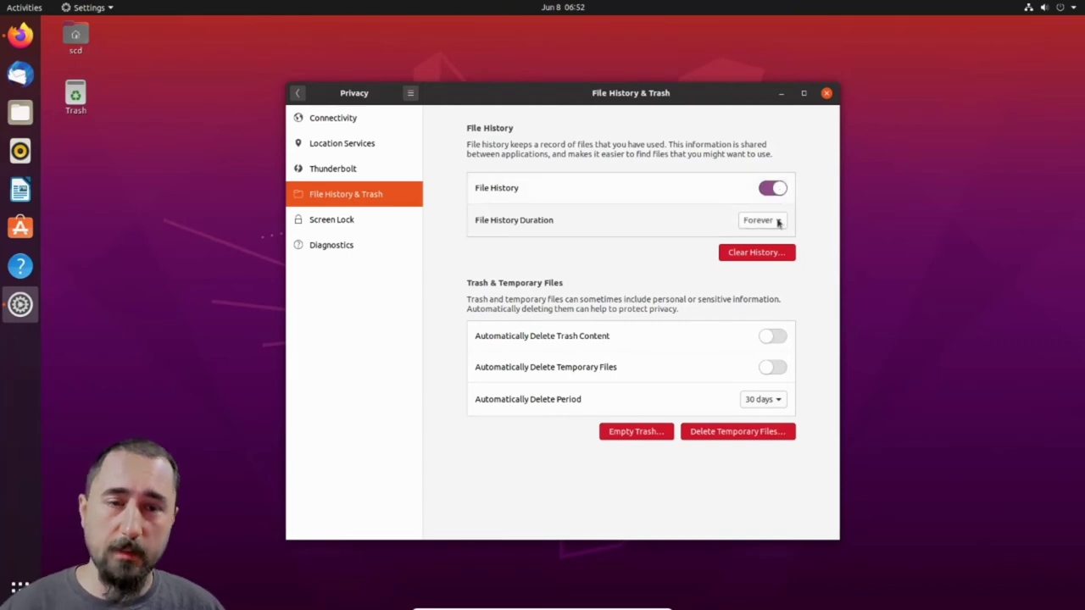
pyautogui.click(776, 220)
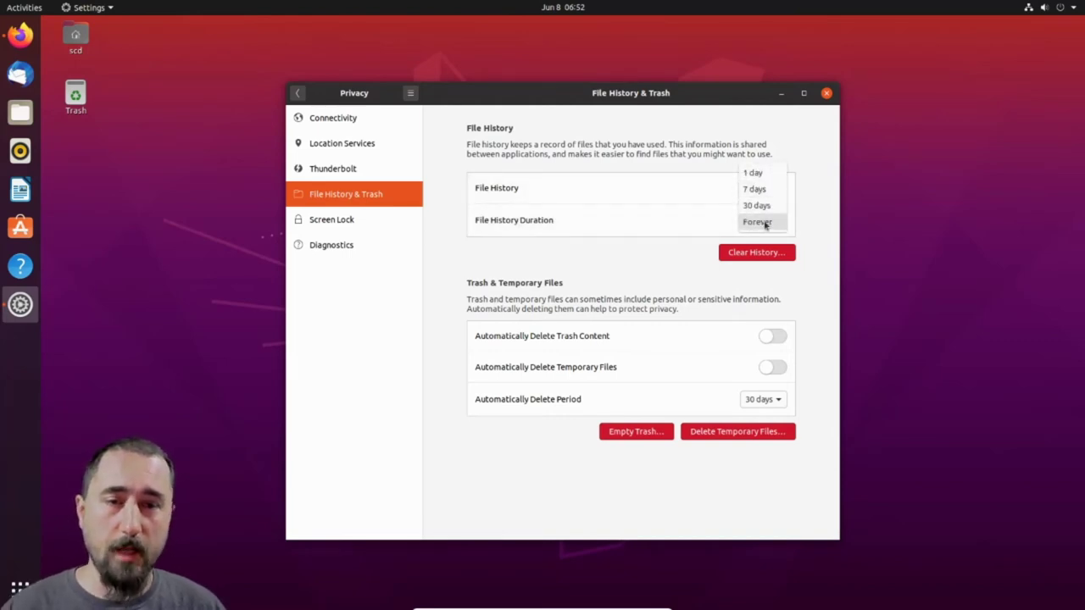
pyautogui.click(603, 252)
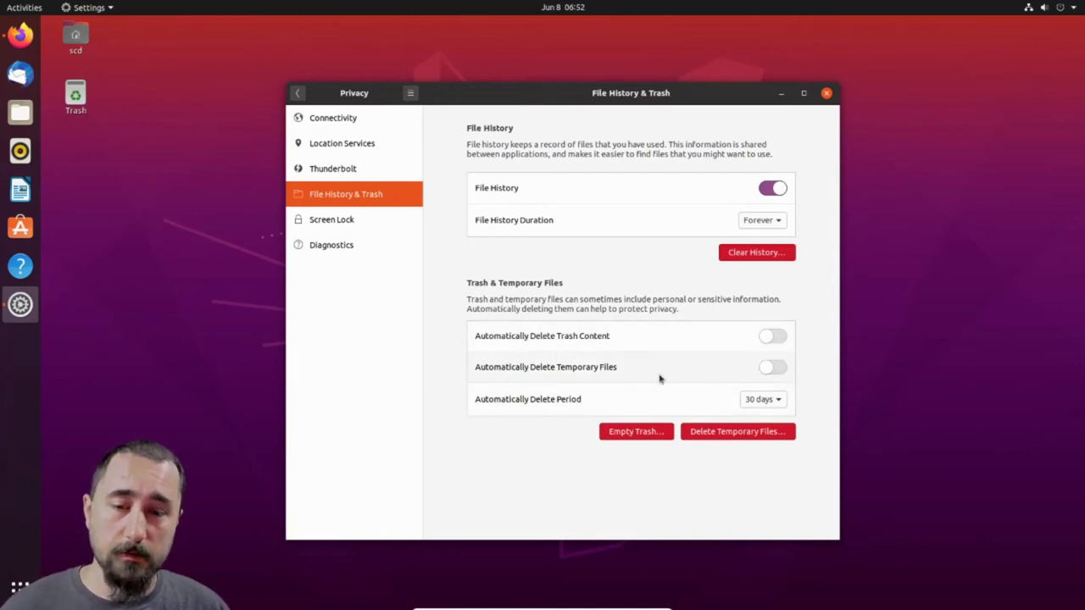
# Step: Enable automatic deletion of temporary files and trash content, with the automatic delete period set to 30 days
pyautogui.click(779, 369)
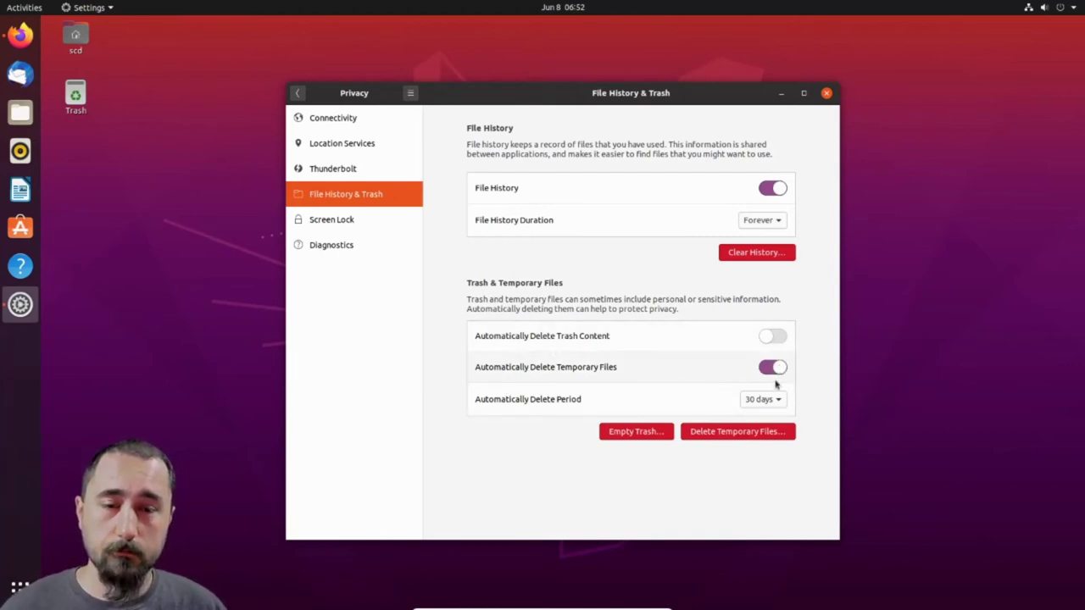
pyautogui.click(764, 400)
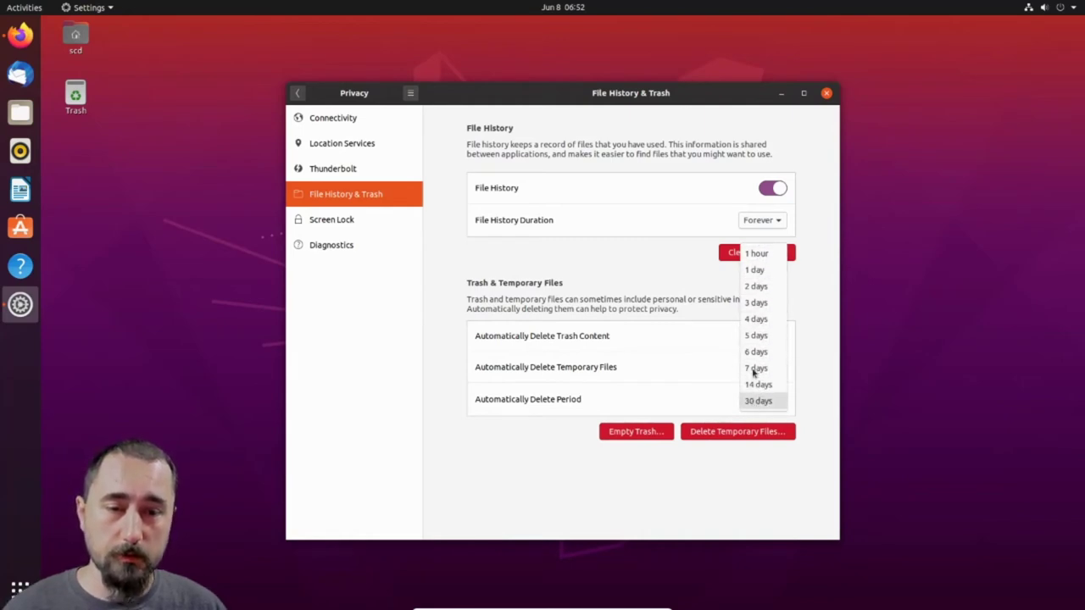
pyautogui.click(757, 401)
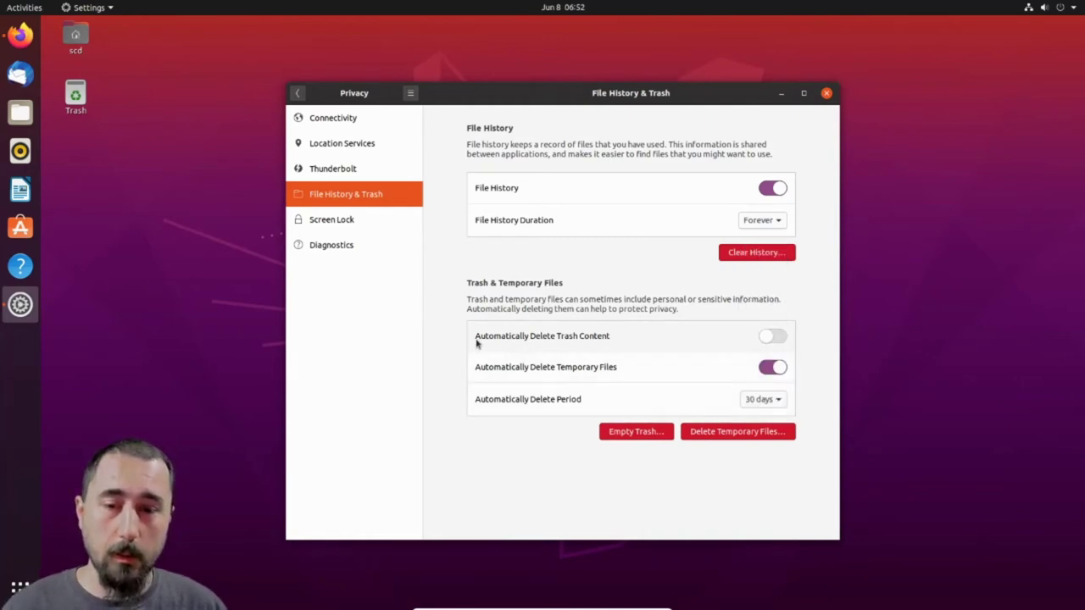
pyautogui.click(773, 338)
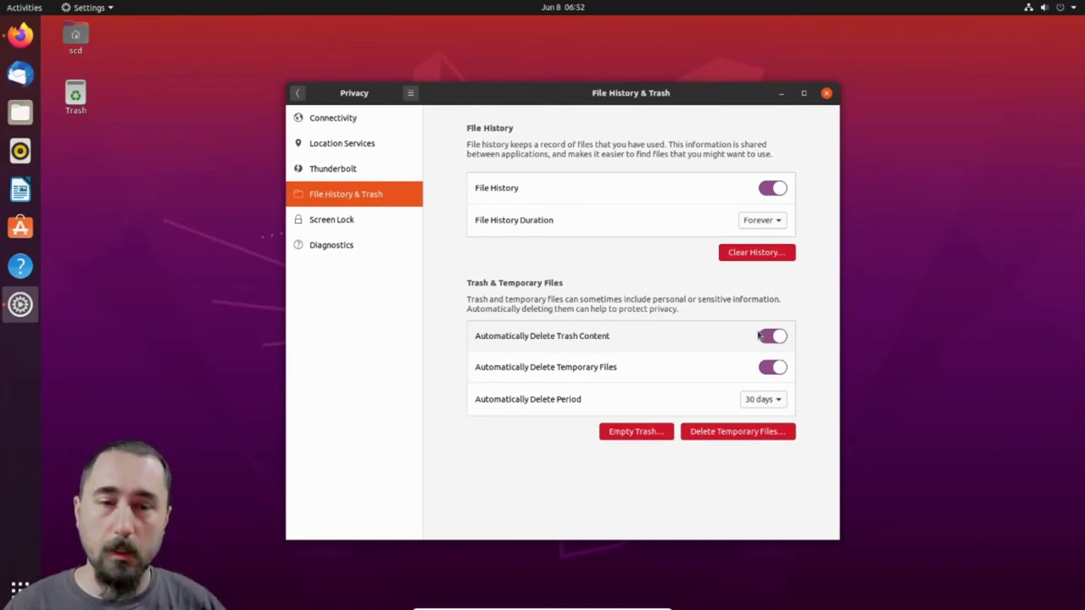
# Step: Check the available Automatically Delete Period options for trash and temporary files, and close the privacy settings
pyautogui.click(778, 406)
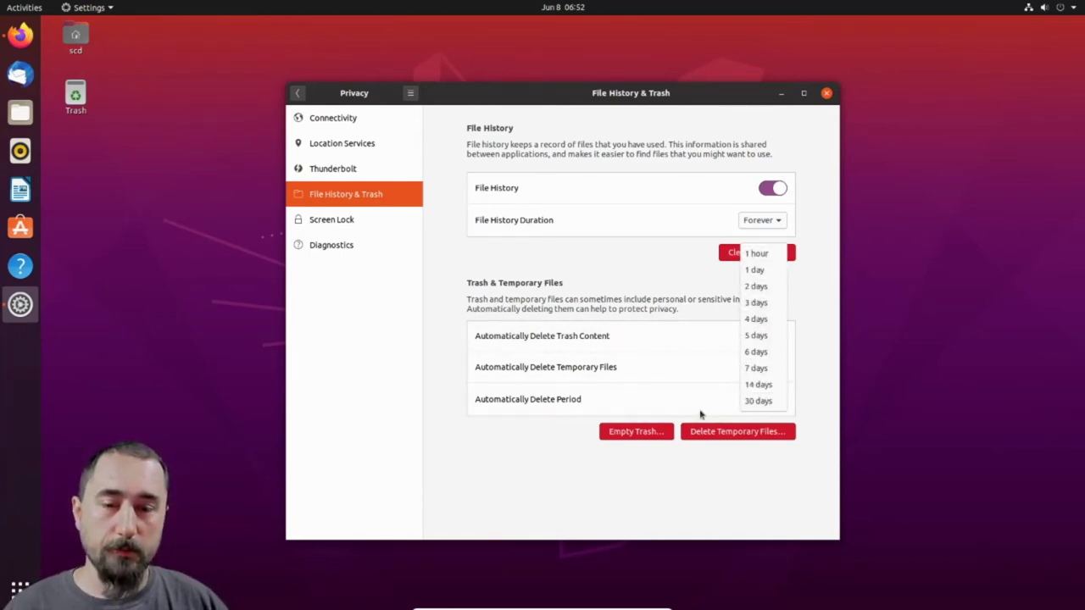
pyautogui.click(700, 414)
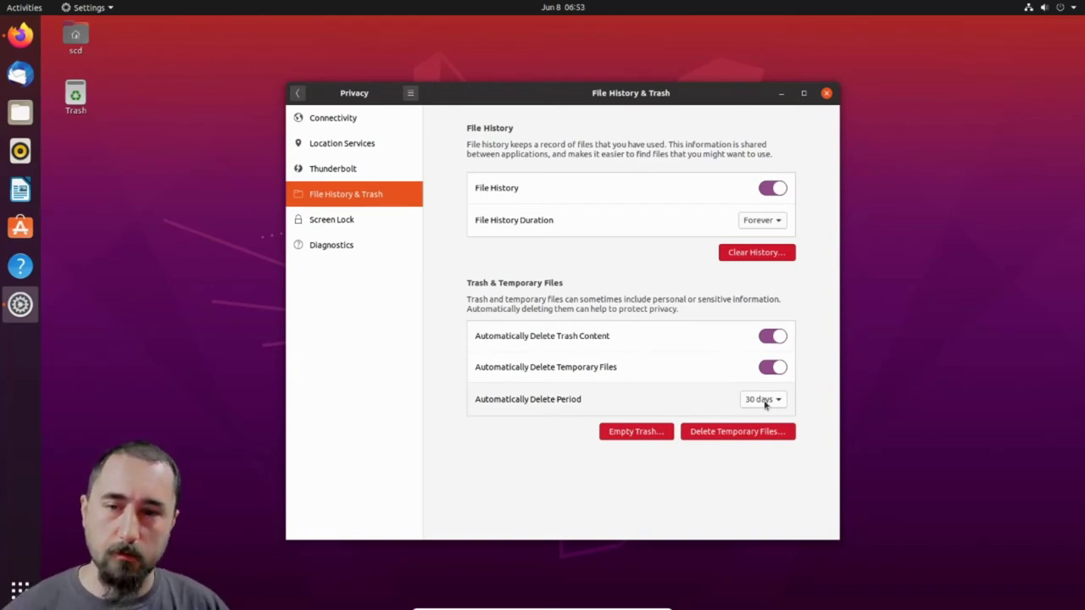
pyautogui.click(826, 93)
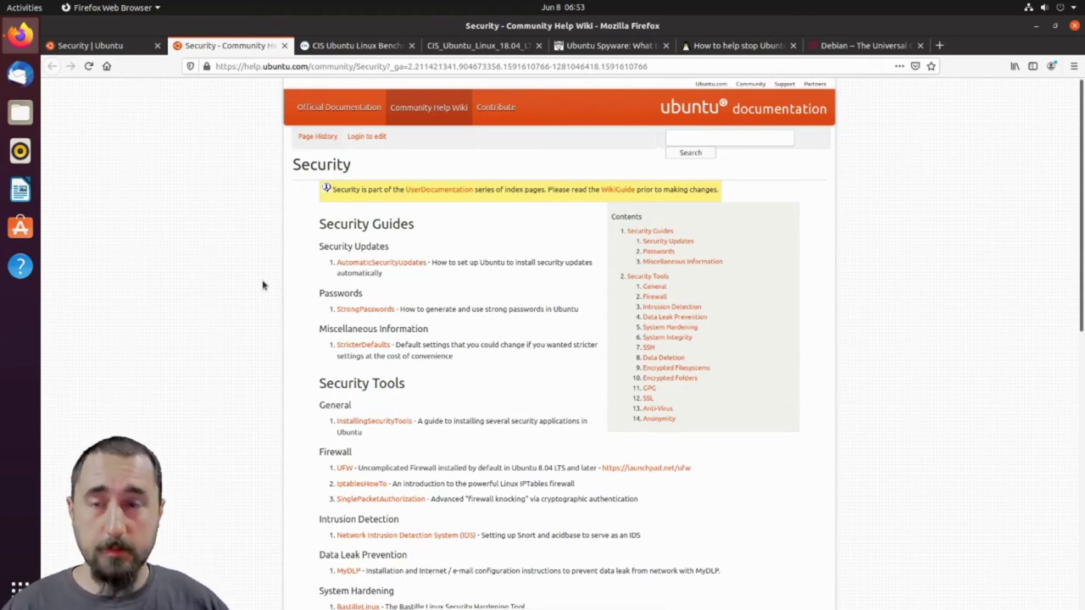
# Step: In Firefox, view the CIS Ubuntu Linux Benchmarks web page and open the CIS Ubuntu Linux 18.04 LTS Benchmark v2.0.1 PDF
pyautogui.click(355, 47)
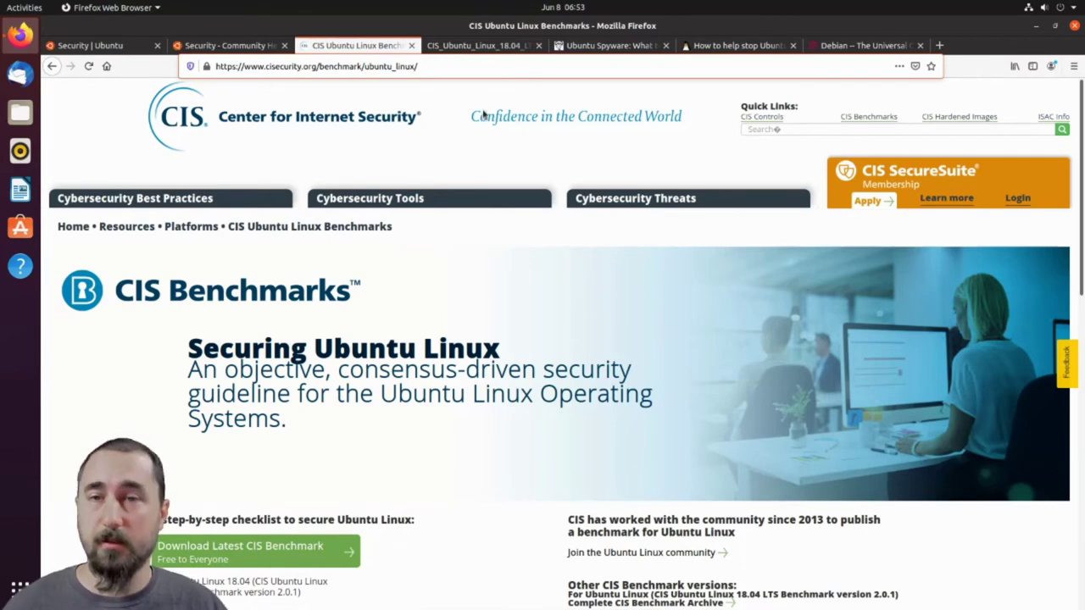
pyautogui.click(480, 45)
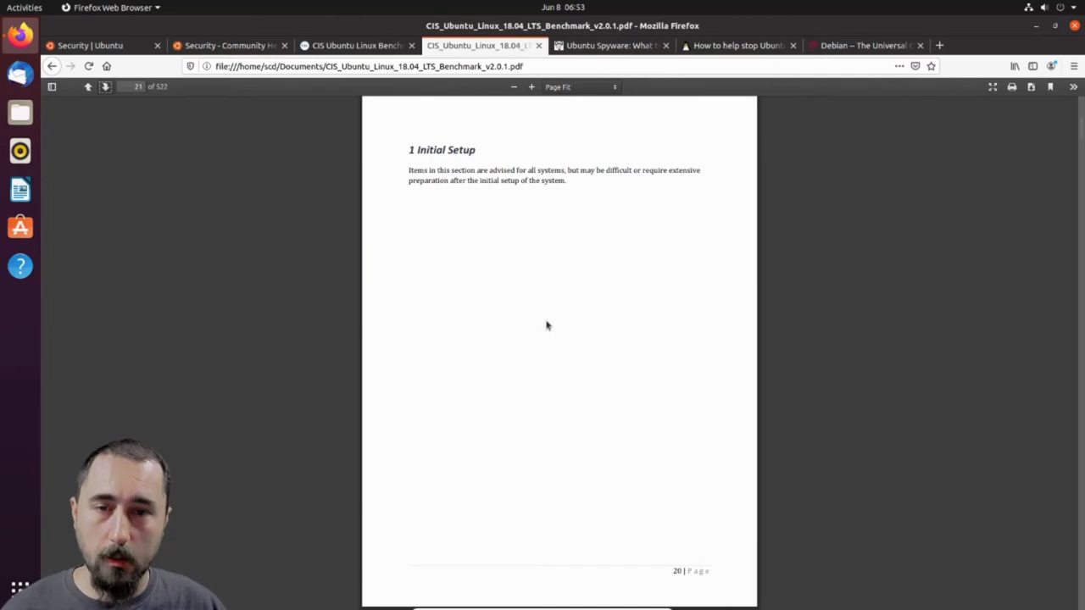
pyautogui.click(356, 47)
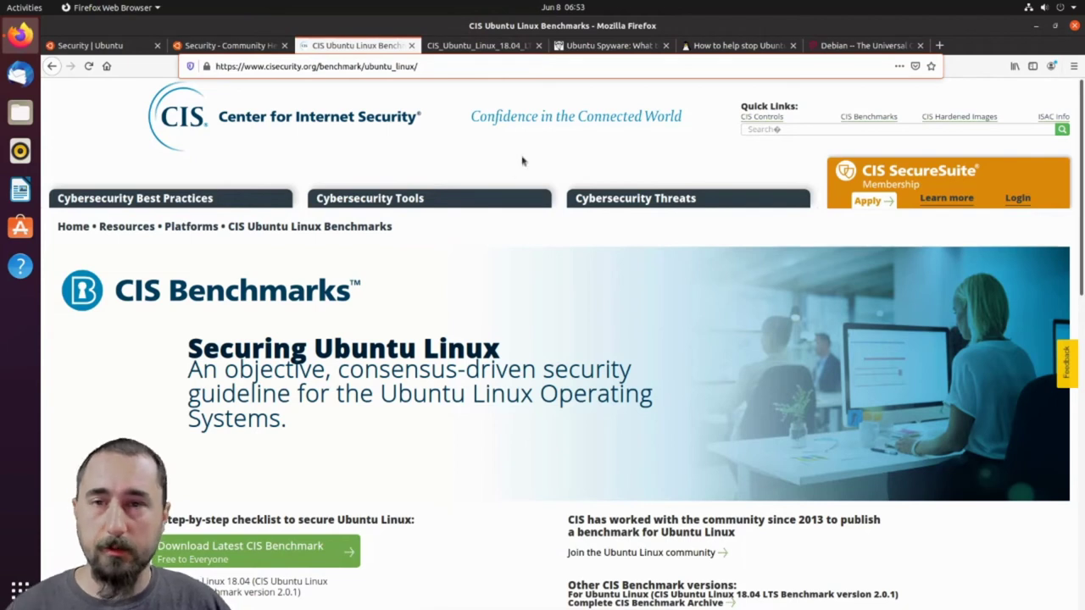
pyautogui.click(499, 49)
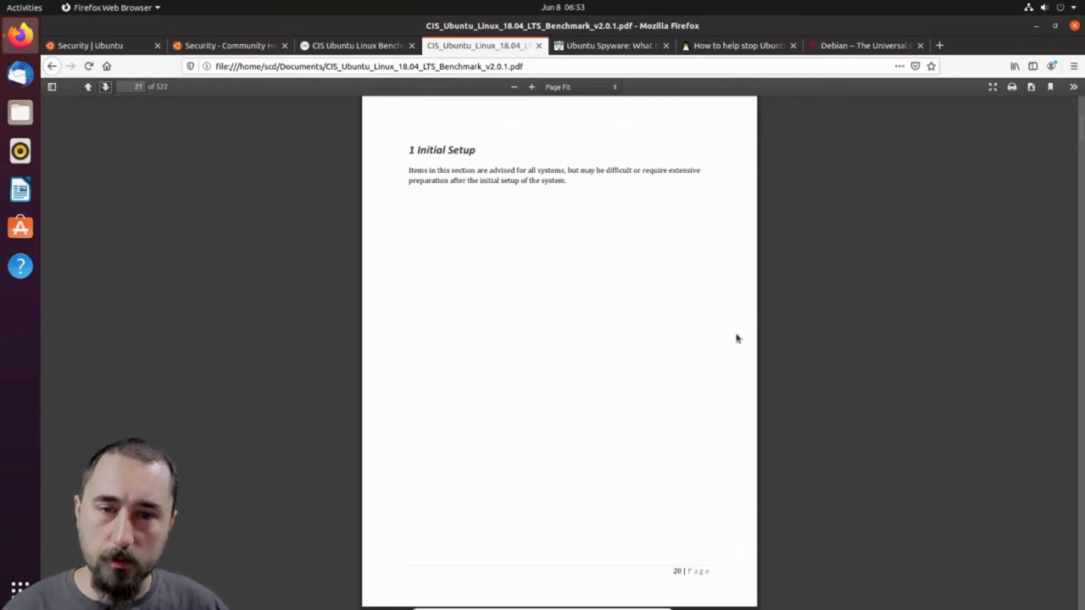
# Step: Read the benchmark PDF from section 1.1 Filesystem Configuration through the audit and remediation instructions for disabling cramfs in section 1.1.1.1
pyautogui.scroll(-4, 736, 337)
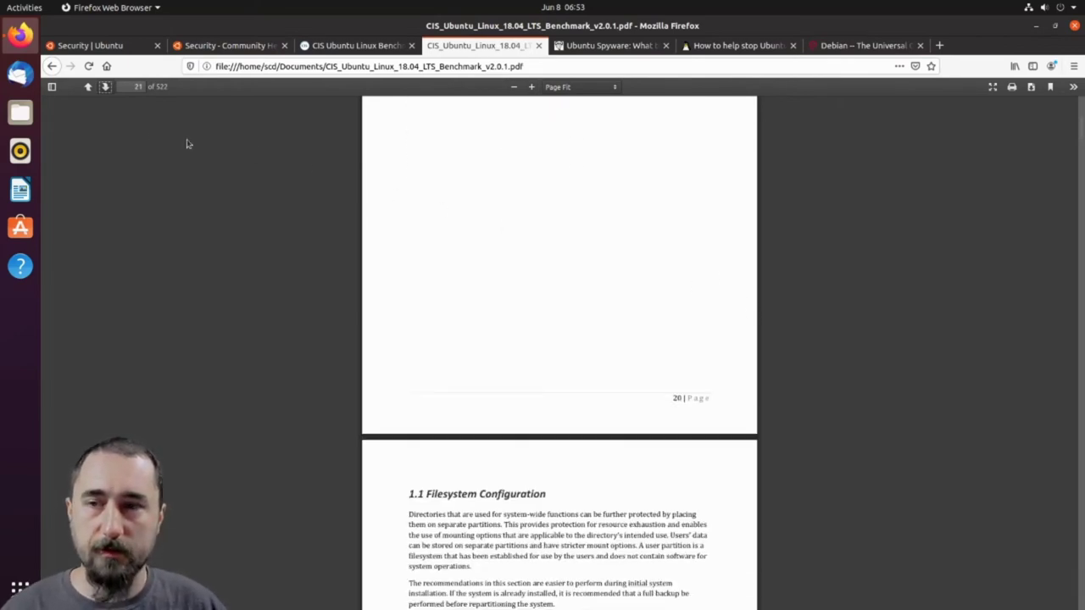
pyautogui.click(105, 88)
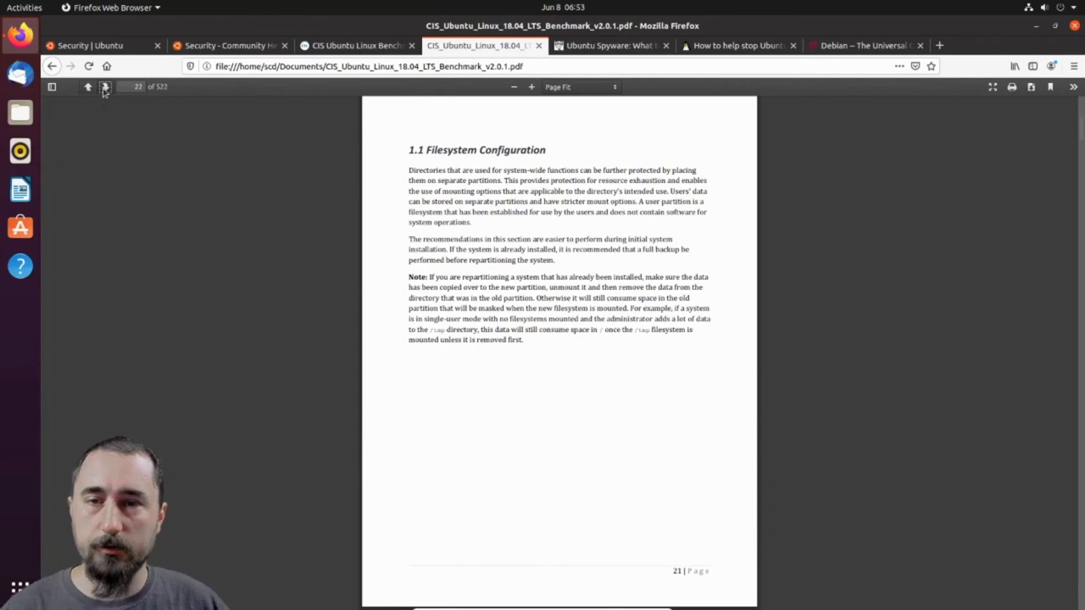
pyautogui.click(105, 88)
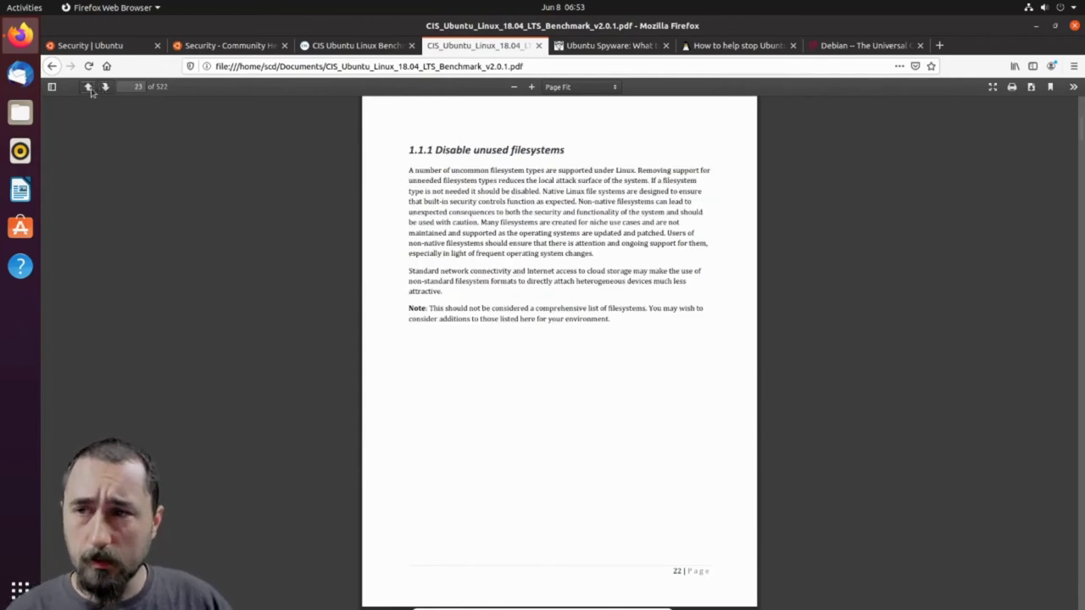
pyautogui.click(88, 89)
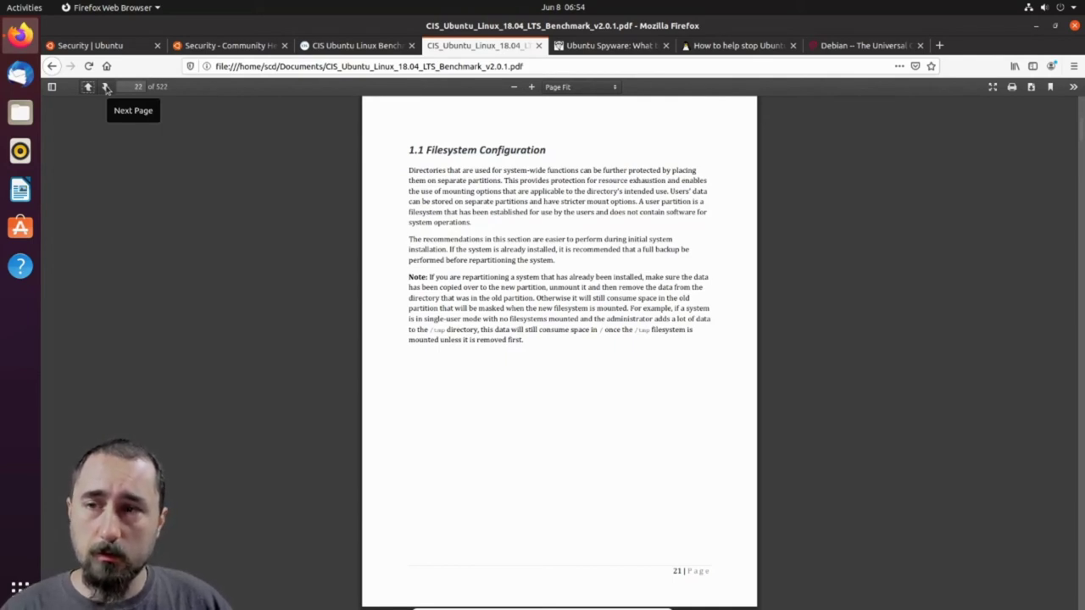
pyautogui.click(106, 88)
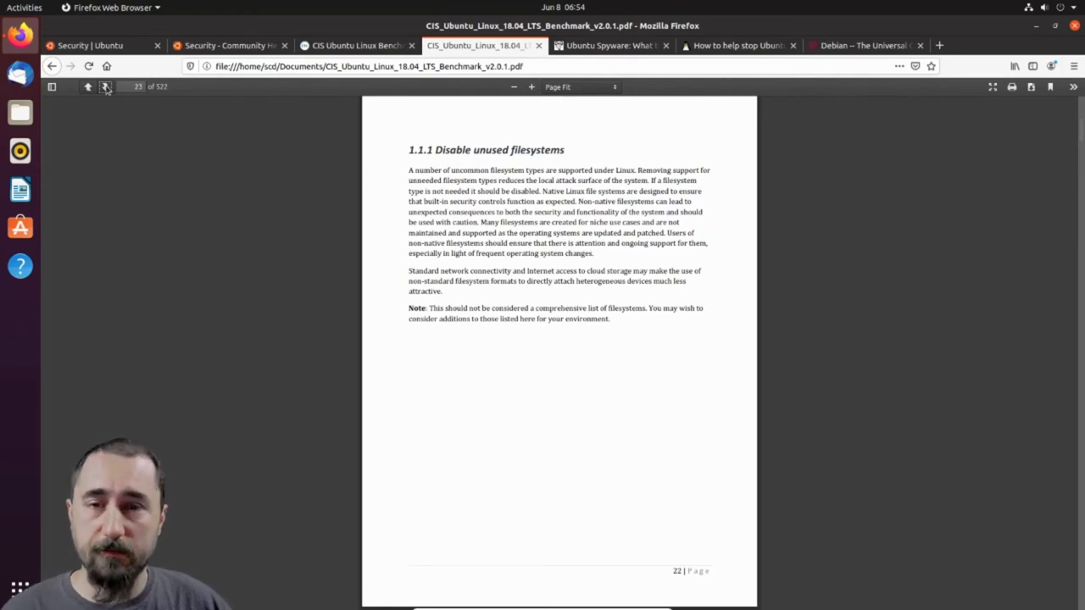
pyautogui.click(106, 88)
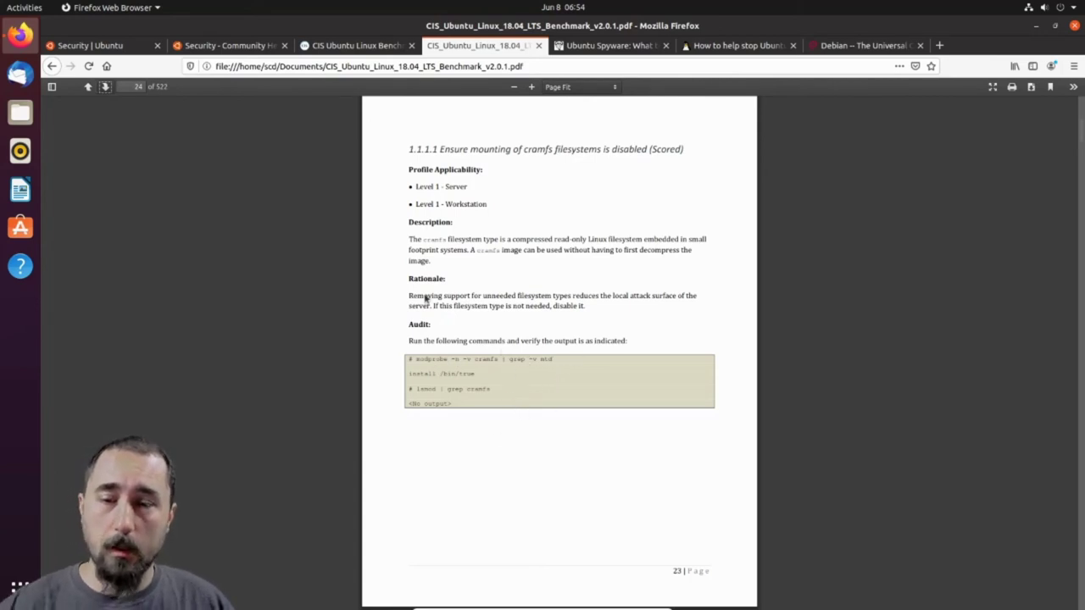
pyautogui.click(105, 87)
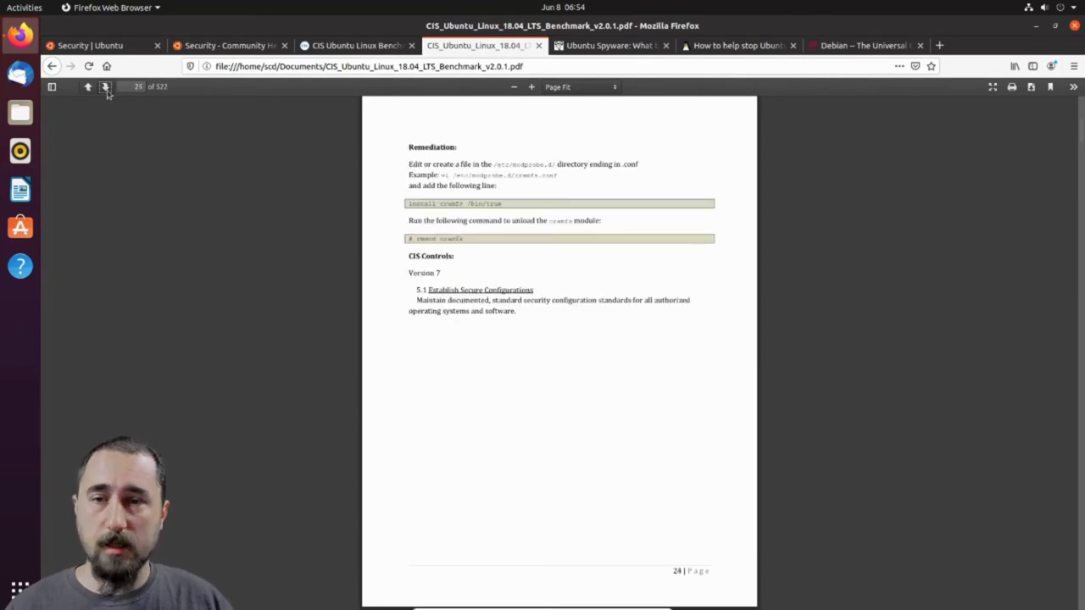